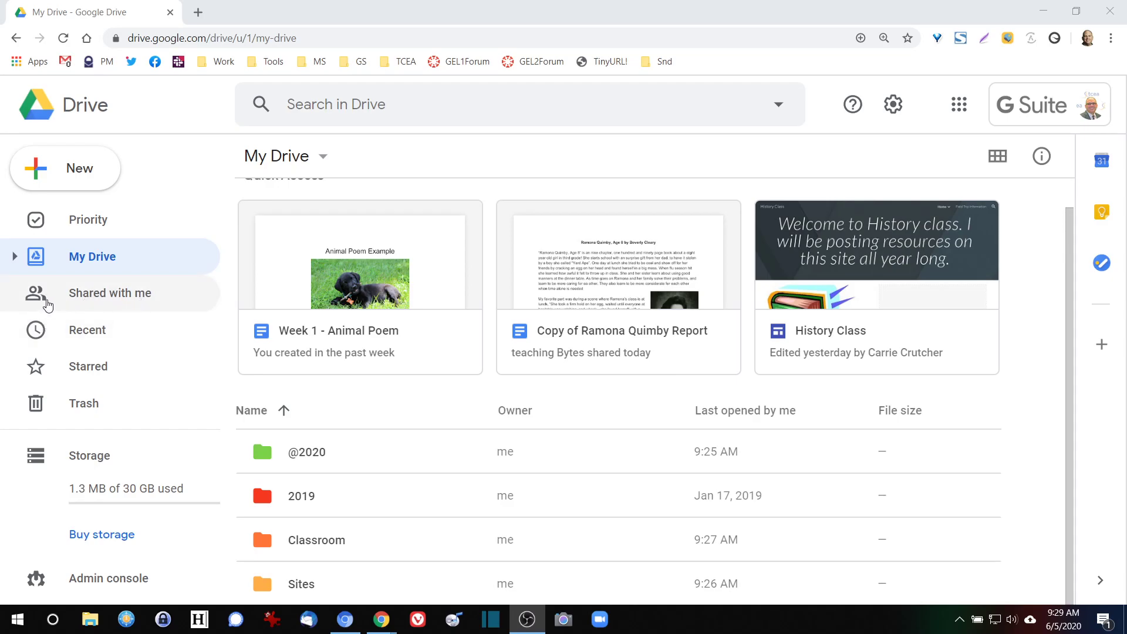
- In the Shared with me list, select the Copy of Ramona Quimby Report directly below Digit Citizen - Google Cert and dismiss the shortcut tip
left_click(67, 294)
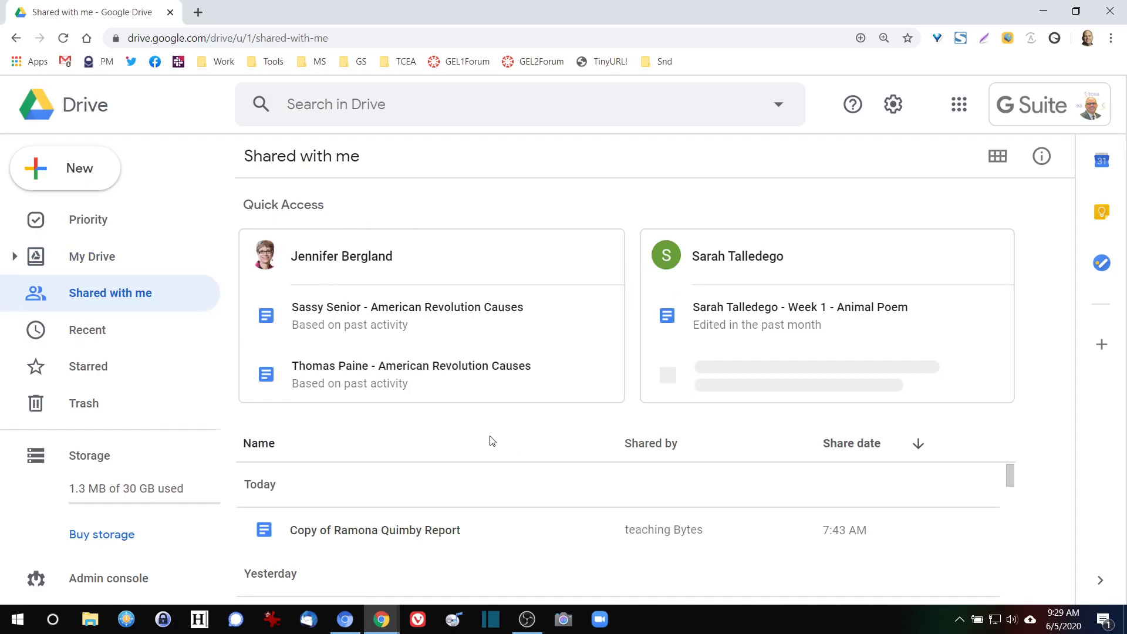
scroll(485, 521, "down", 10)
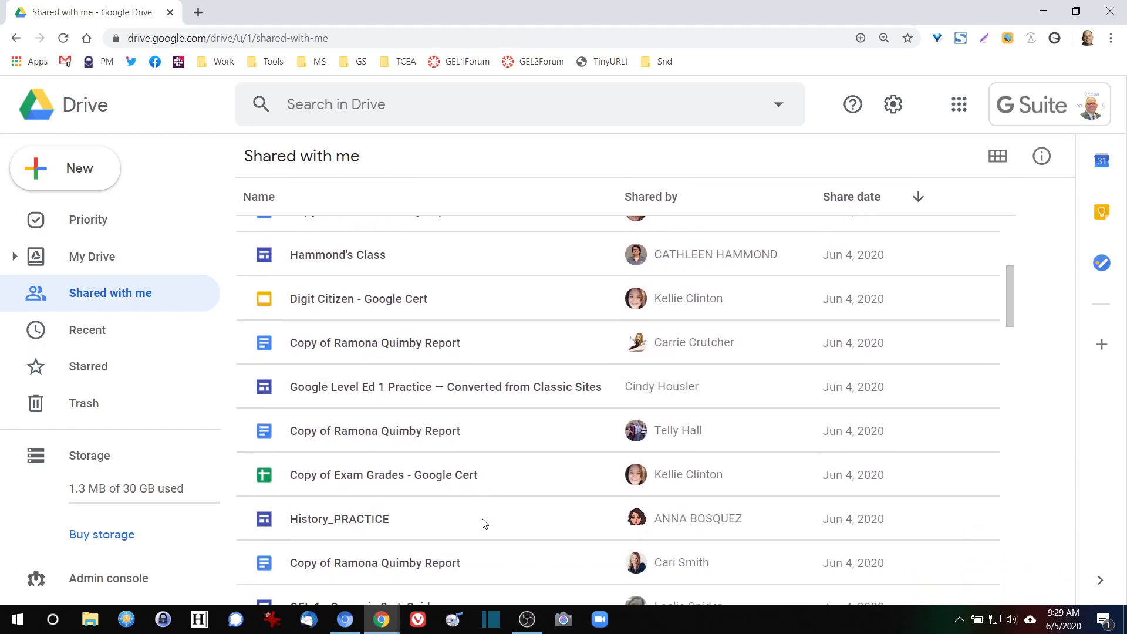
scroll(484, 522, "up", 4)
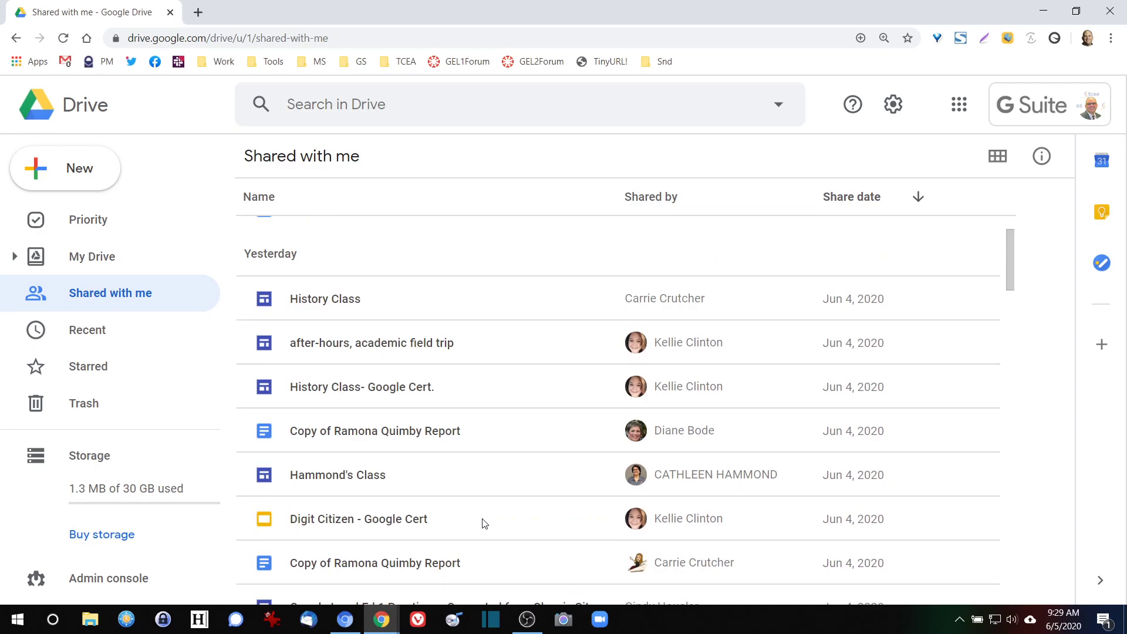
scroll(484, 523, "down", 13)
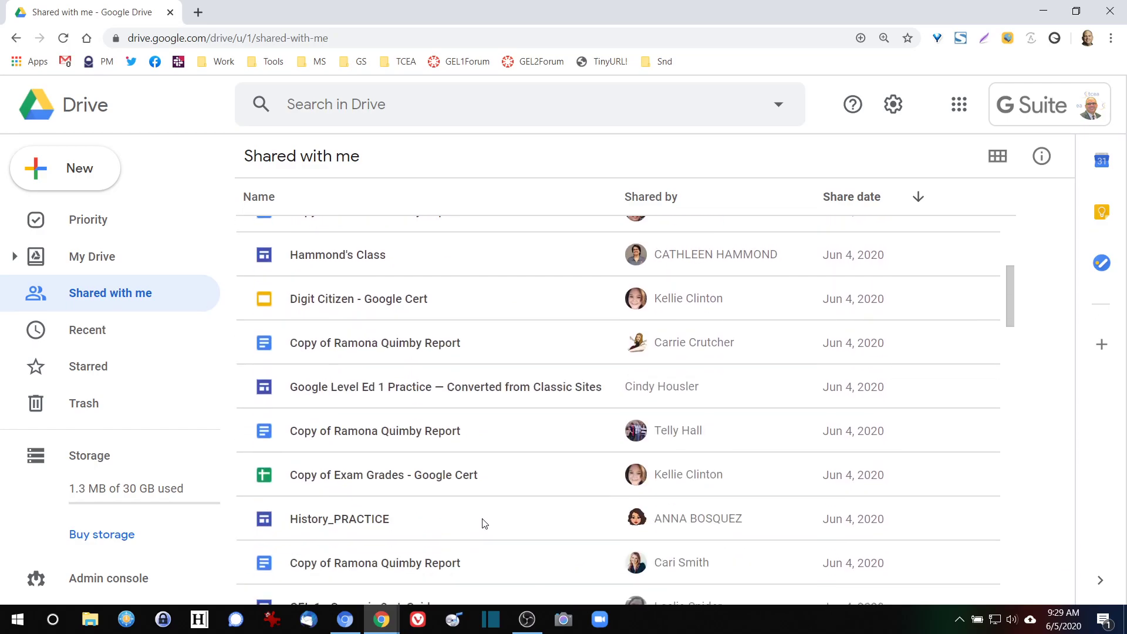
scroll(484, 523, "up", 18)
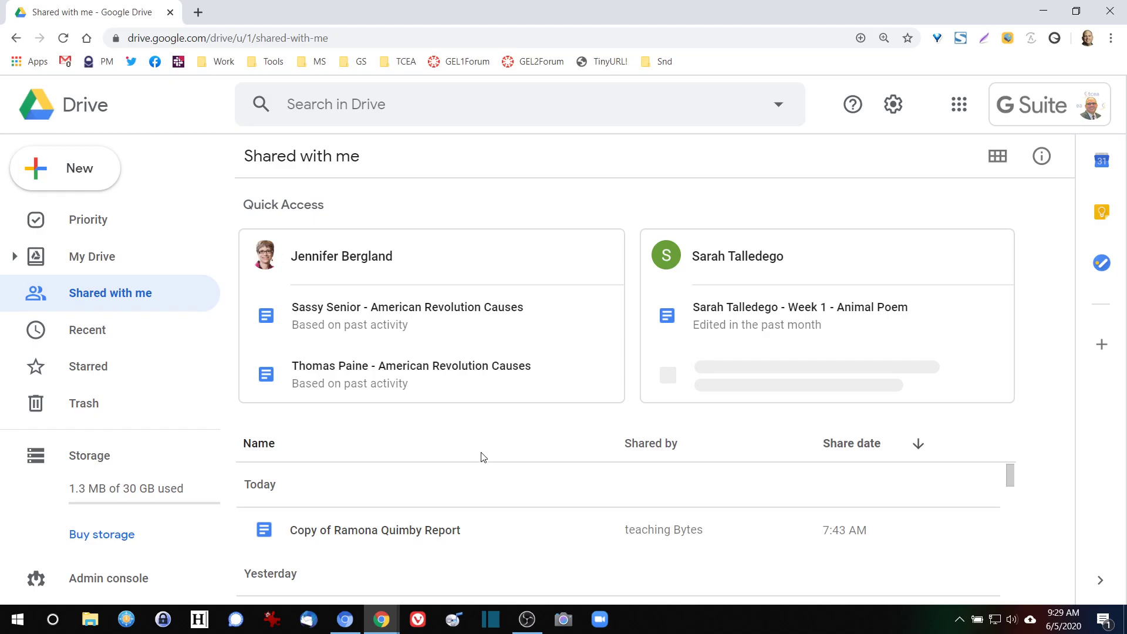
scroll(511, 520, "down", 10)
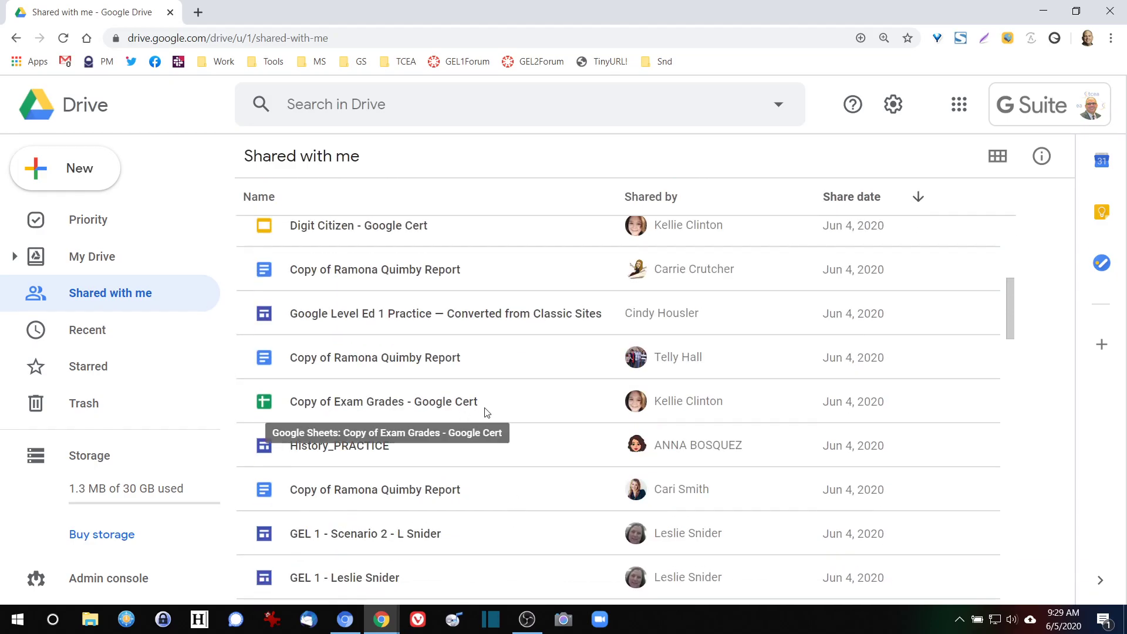
left_click(359, 270)
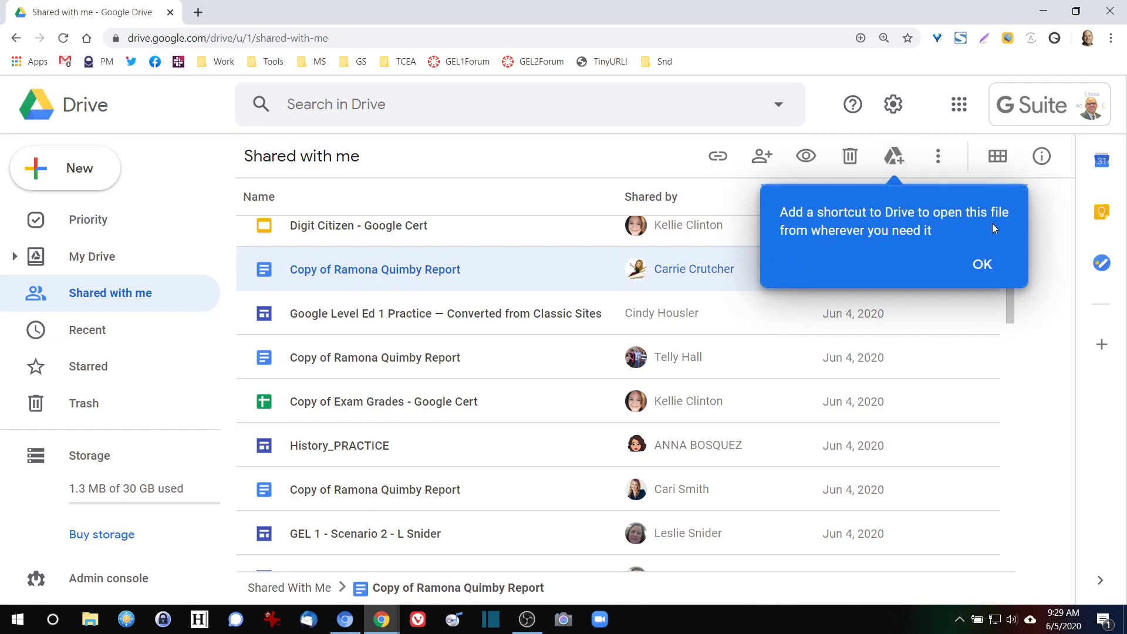
left_click(980, 264)
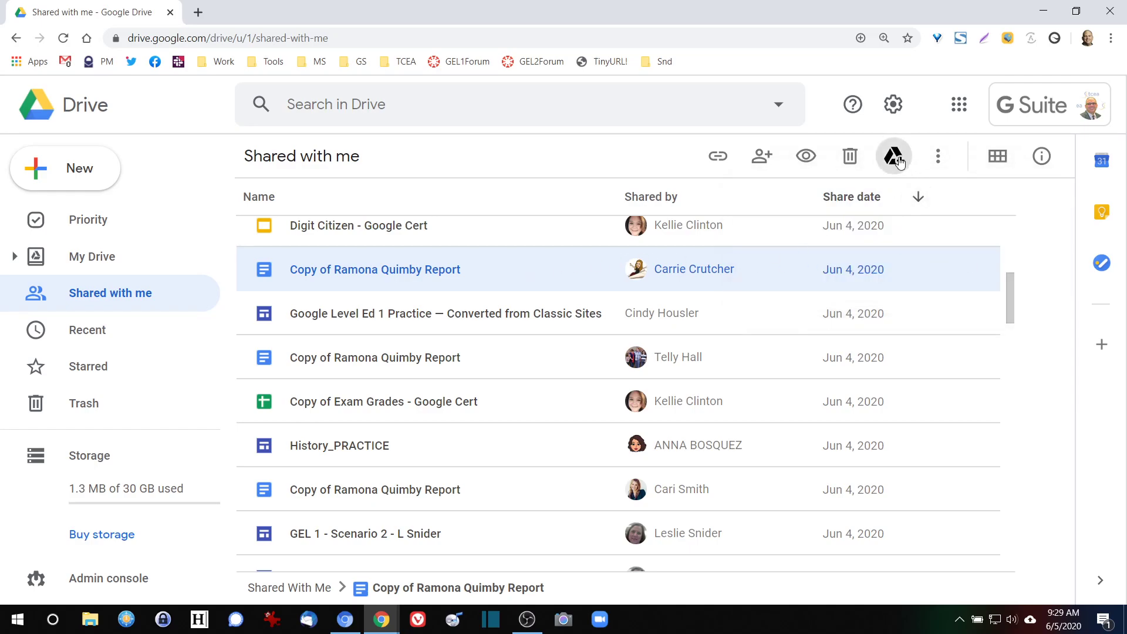
left_click(893, 156)
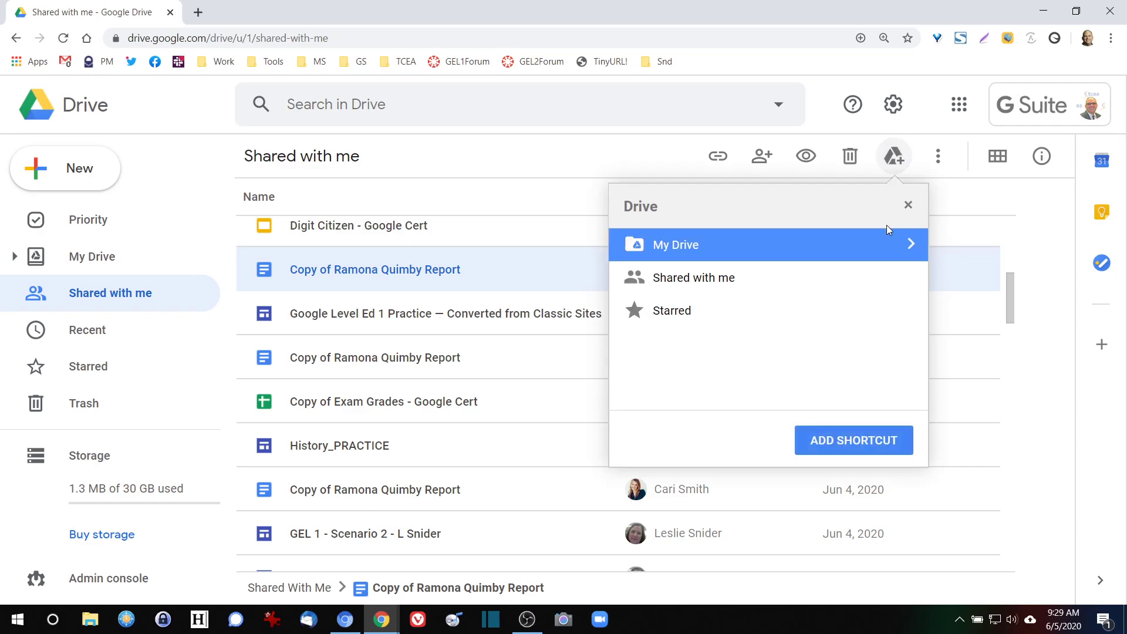
double_click(871, 249)
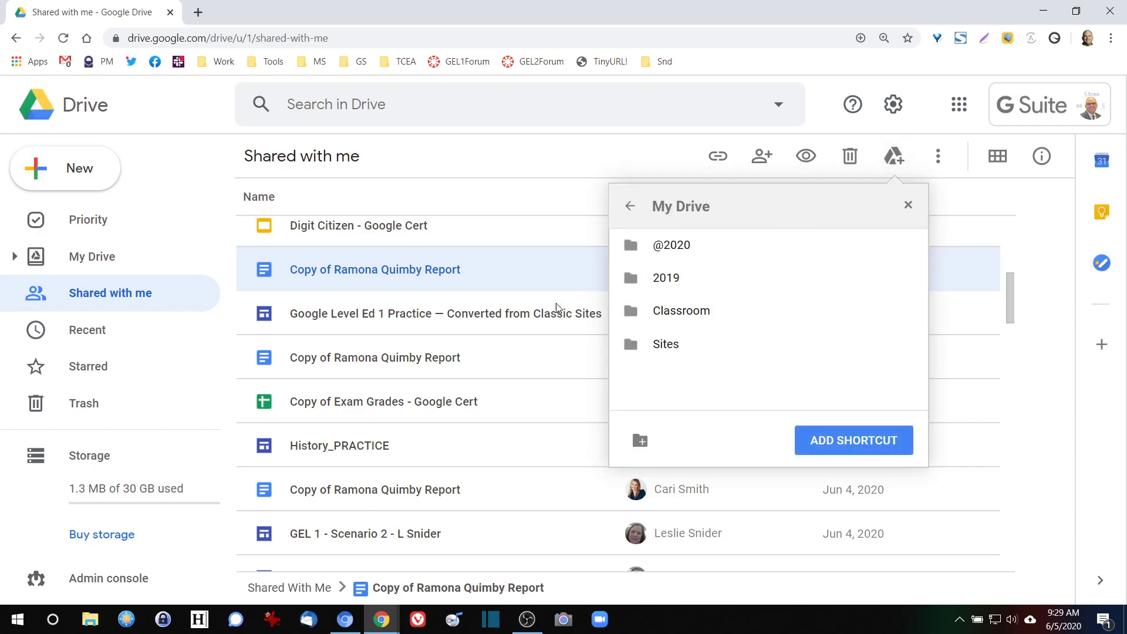
double_click(718, 245)
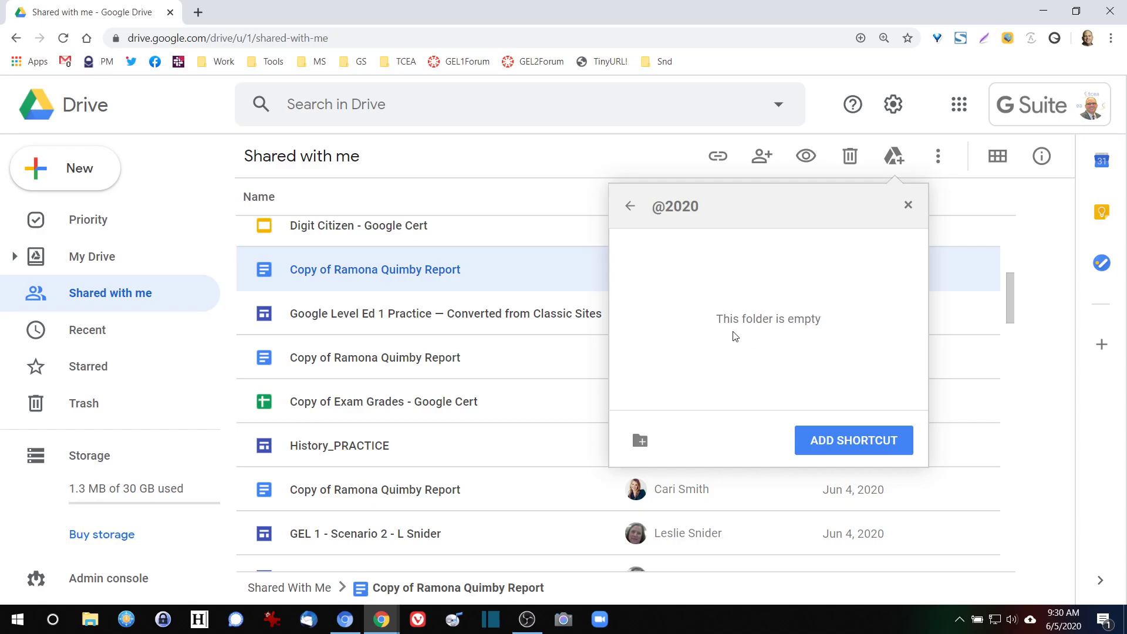
left_click(641, 441)
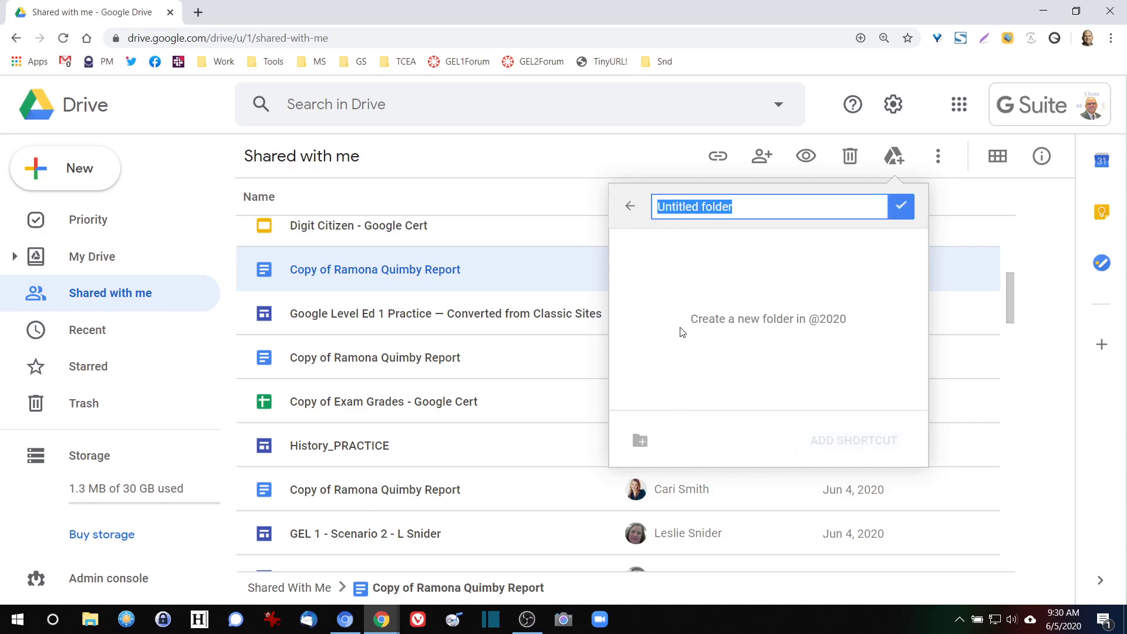
type("Shared")
key("BackSpace")
key("BackSpace")
key("BackSpace")
key("BackSpace")
key("BackSpace")
key("BackSpace")
type("Ot")
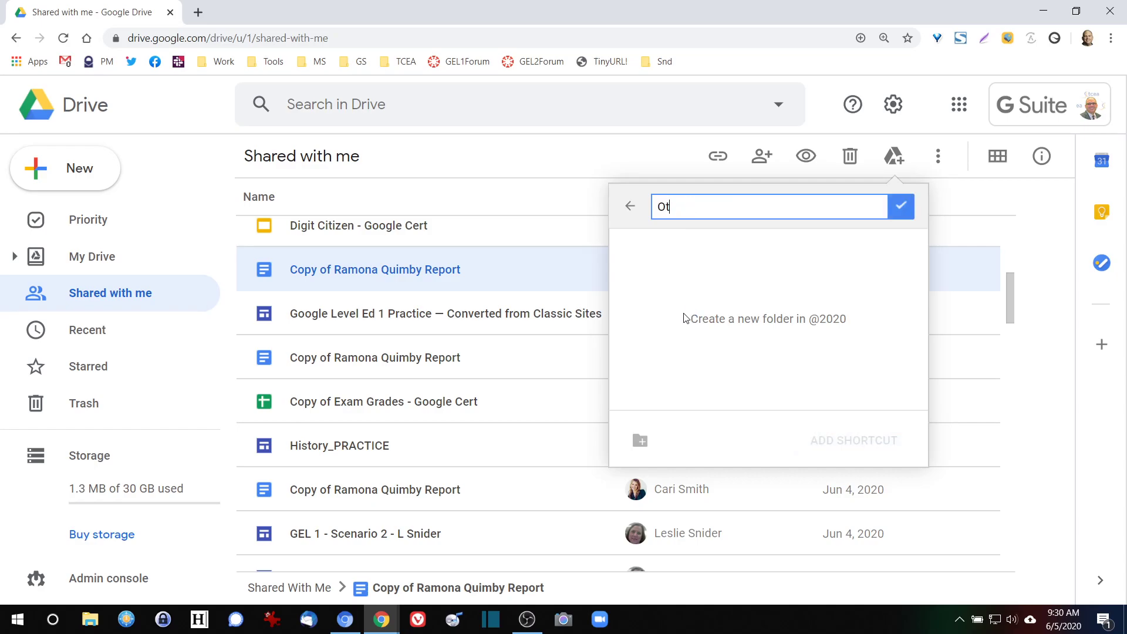
type("hers Own This")
left_click(898, 211)
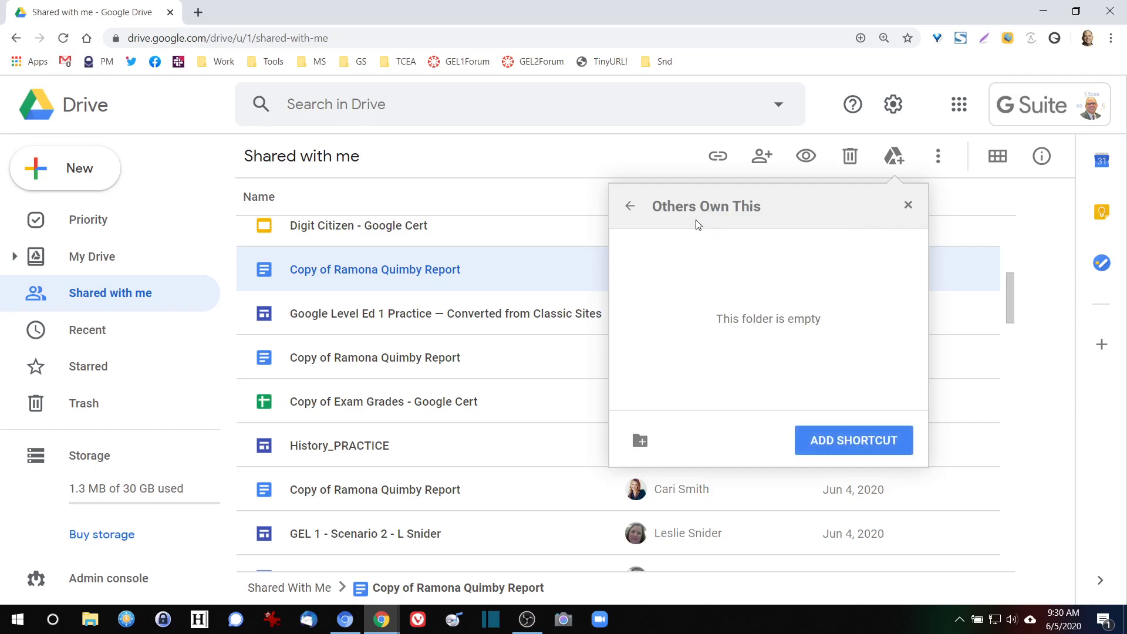
left_click(856, 441)
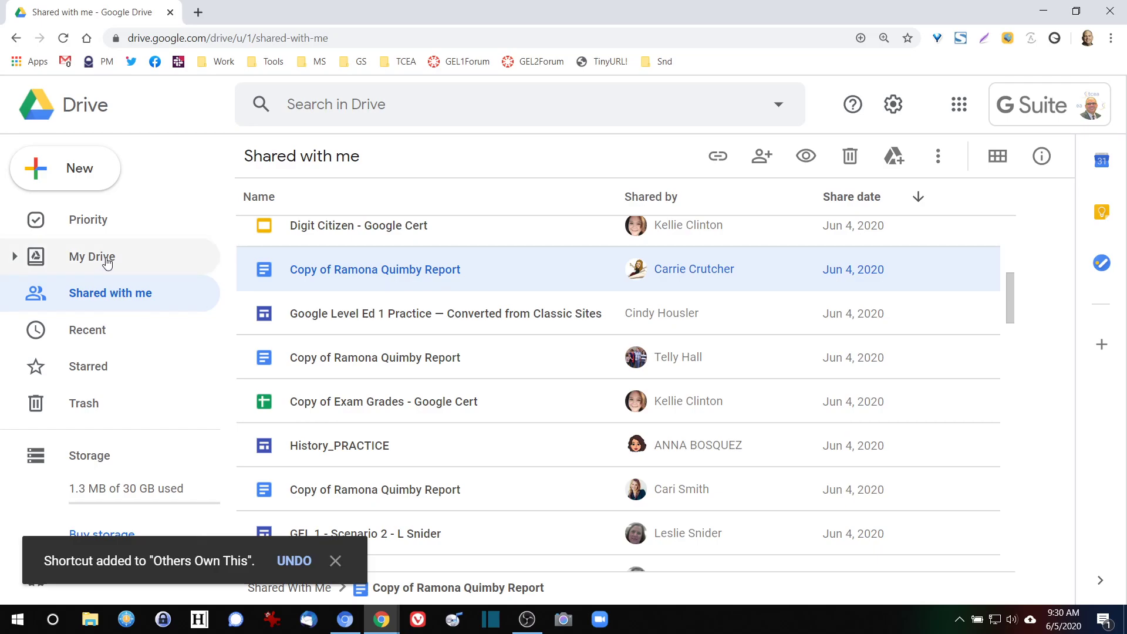
left_click(15, 256)
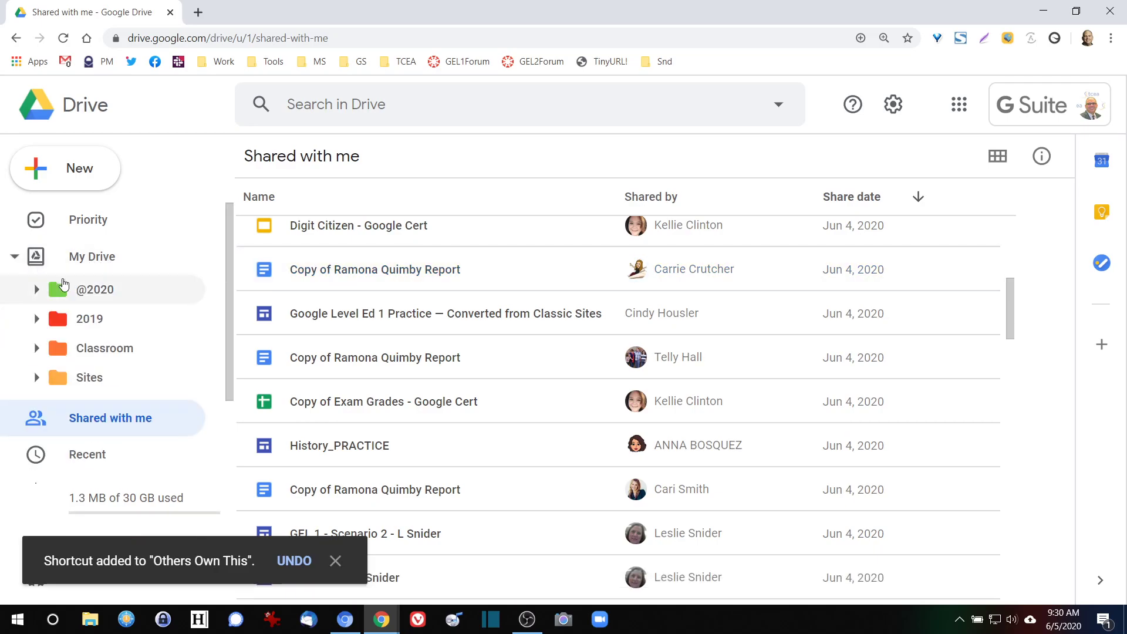
left_click(101, 290)
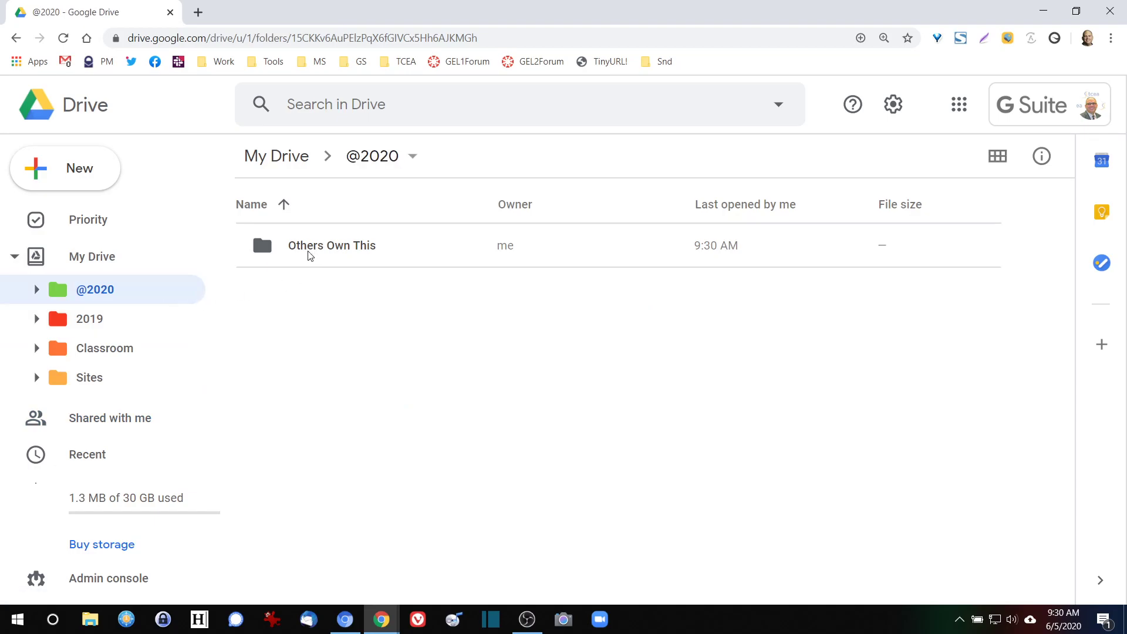
double_click(345, 247)
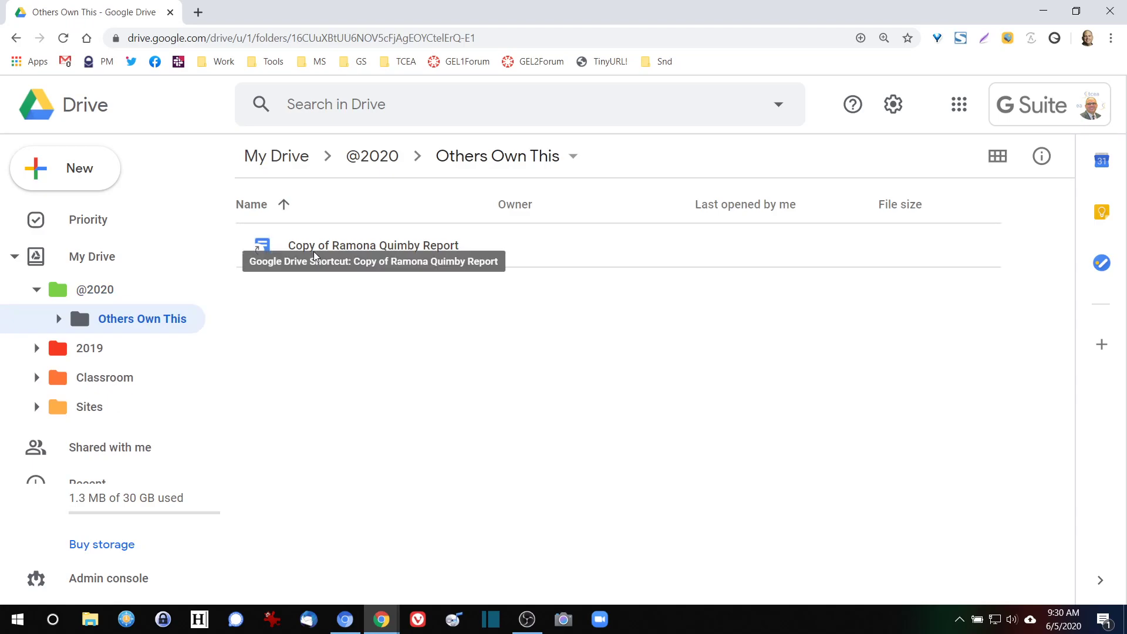
left_click(432, 246)
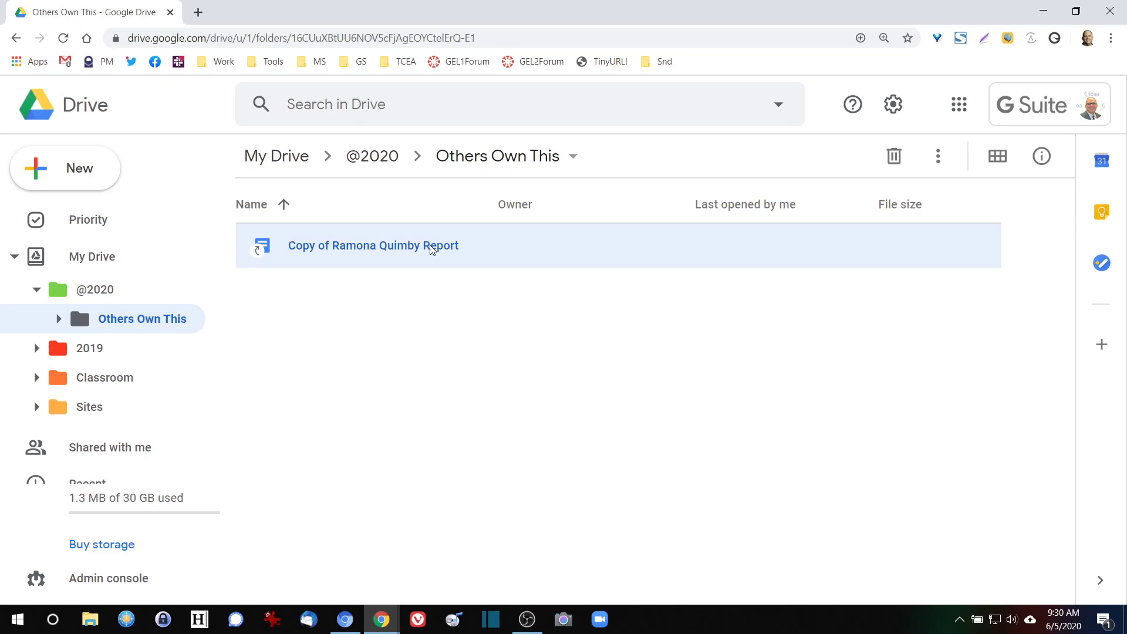
double_click(350, 252)
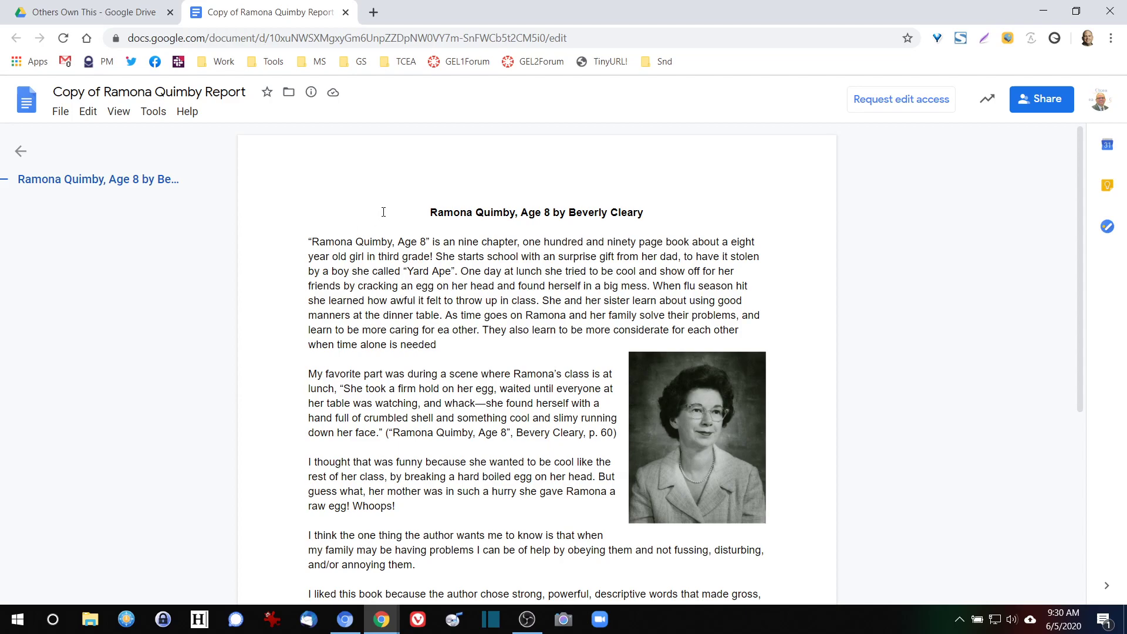
- Start making a copy of the document and name it "Sample Report: Ramona Quimby"
left_click(61, 112)
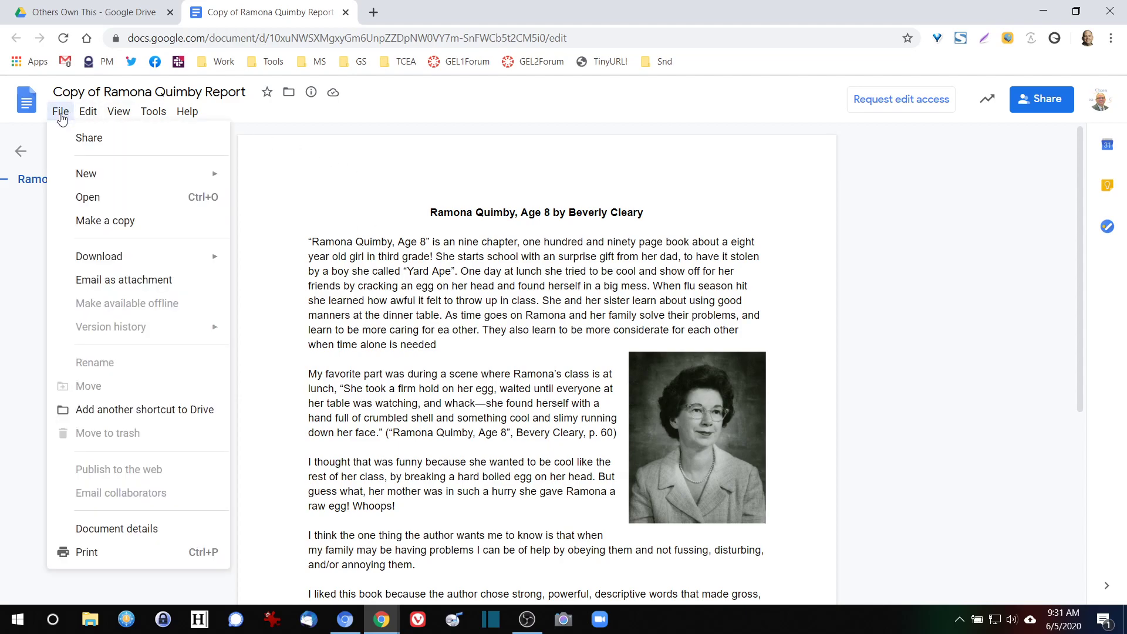
left_click(159, 226)
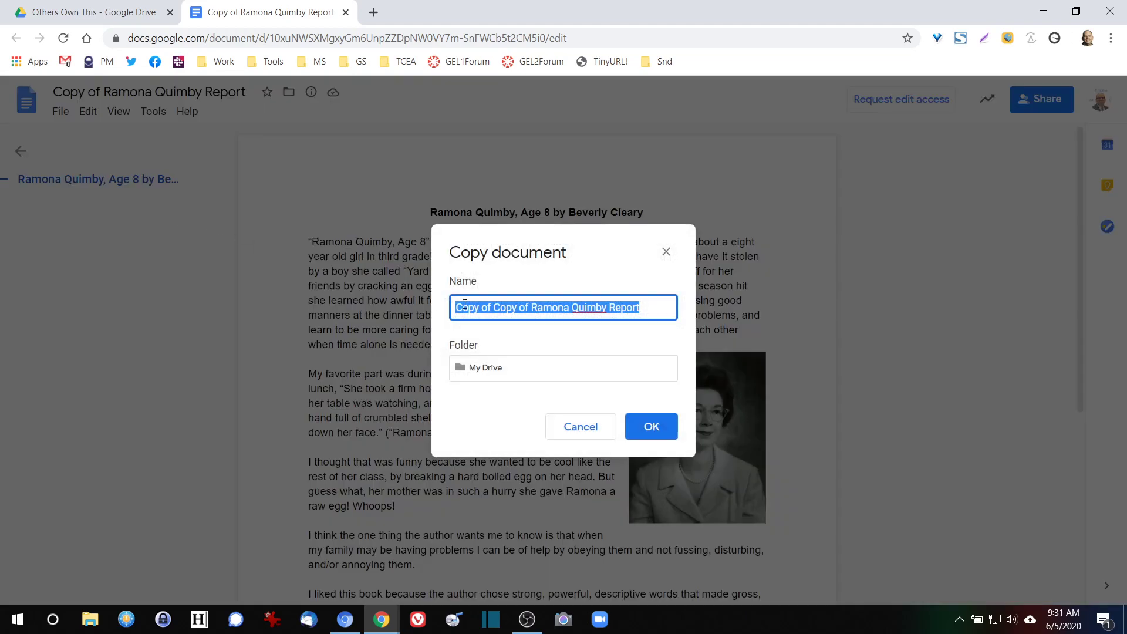
left_click(523, 311)
left_click_drag(533, 310, 434, 311)
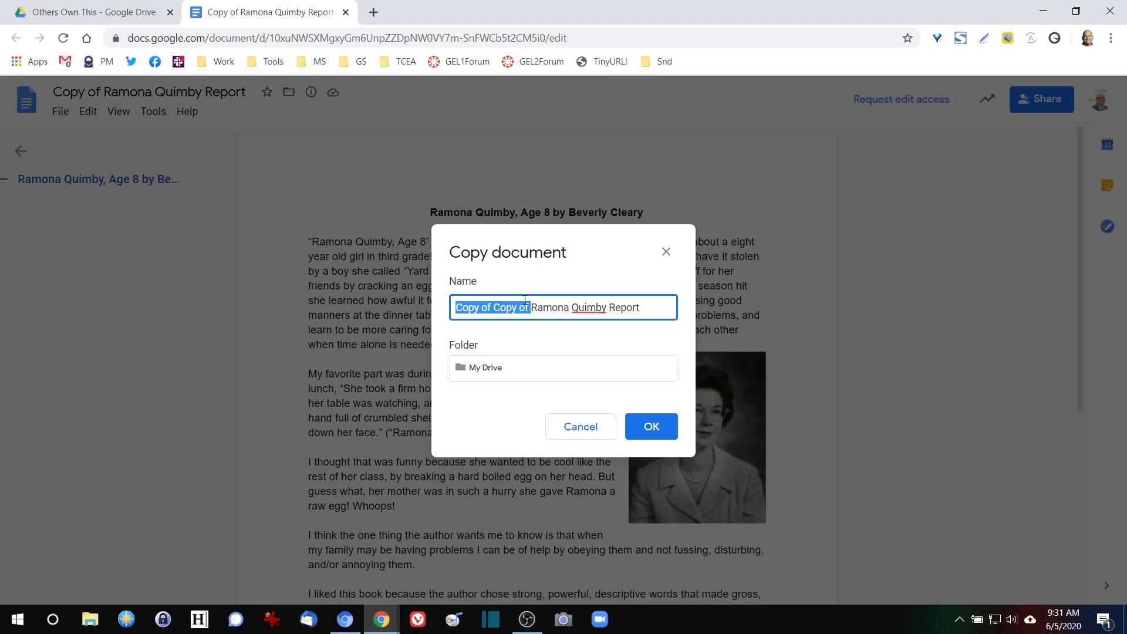
key("ctrl+a")
type("Rep")
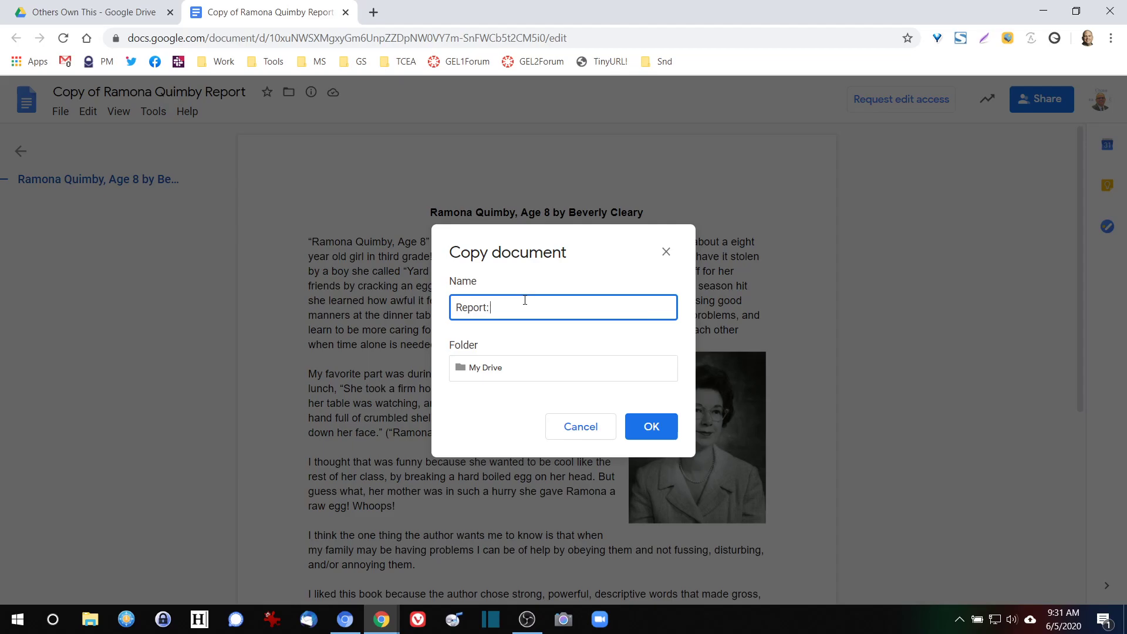
type("ort: Ramona Qui")
type("Sample")
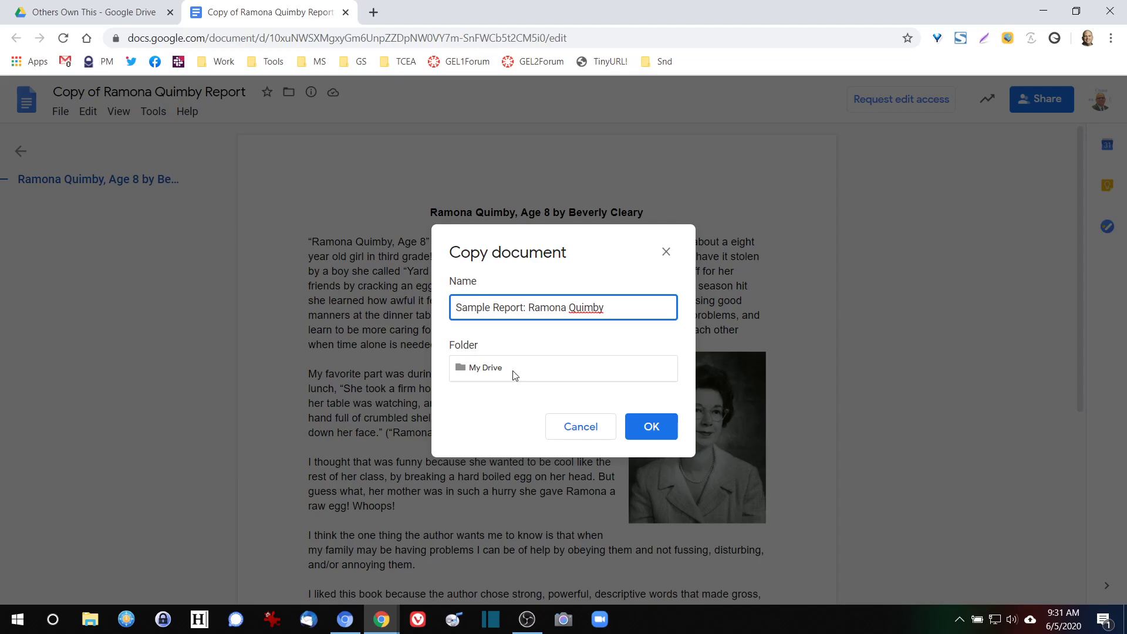
left_click(497, 373)
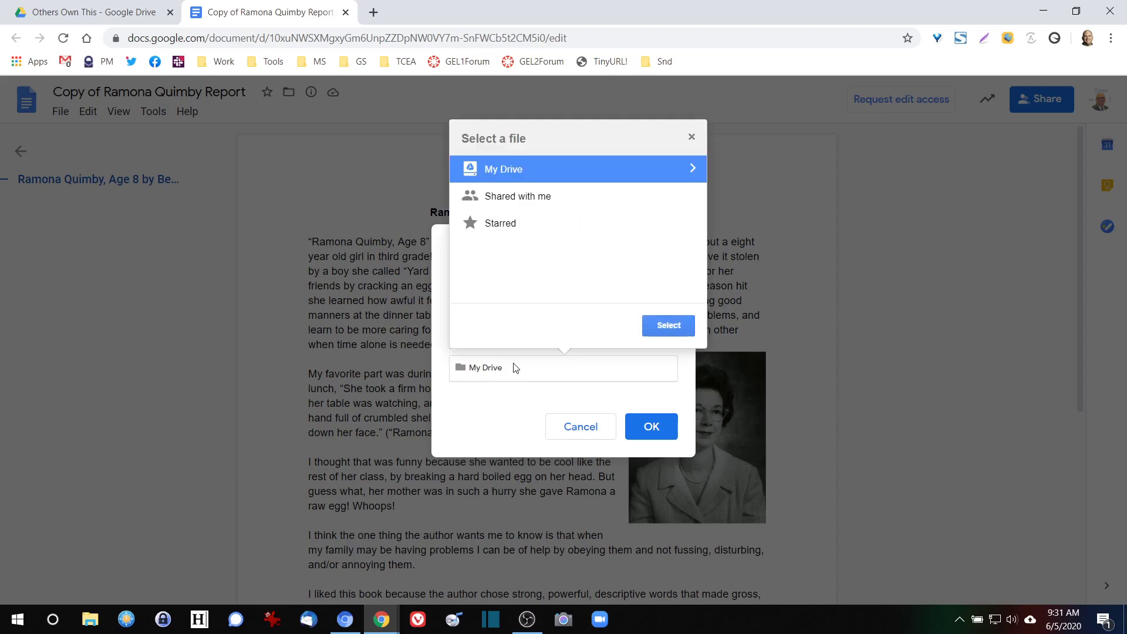
left_click(617, 170)
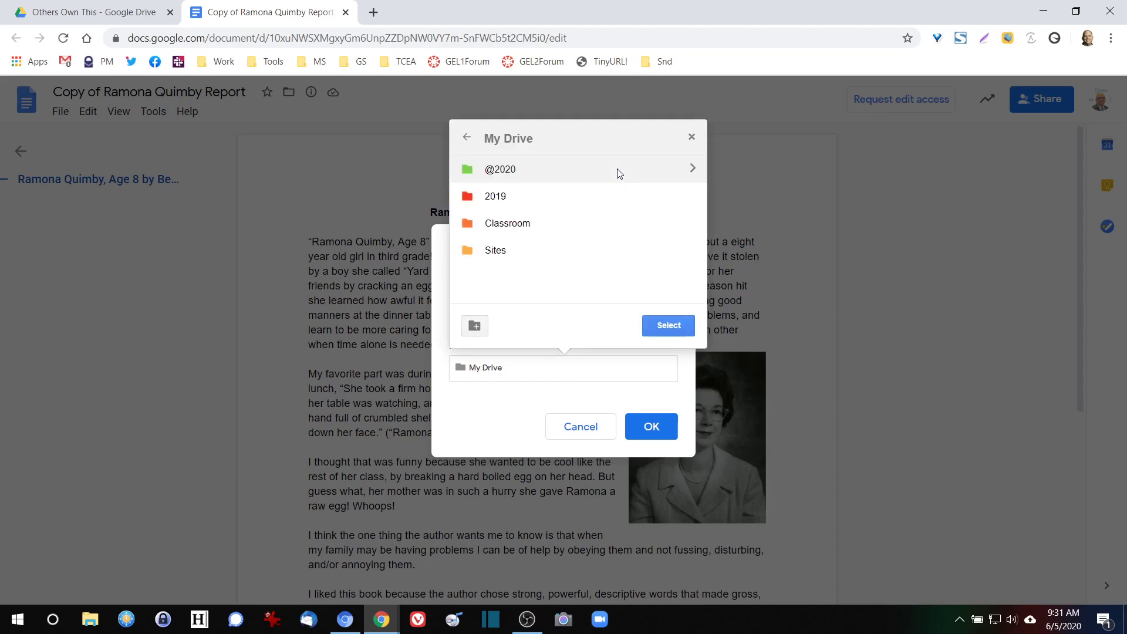
double_click(502, 172)
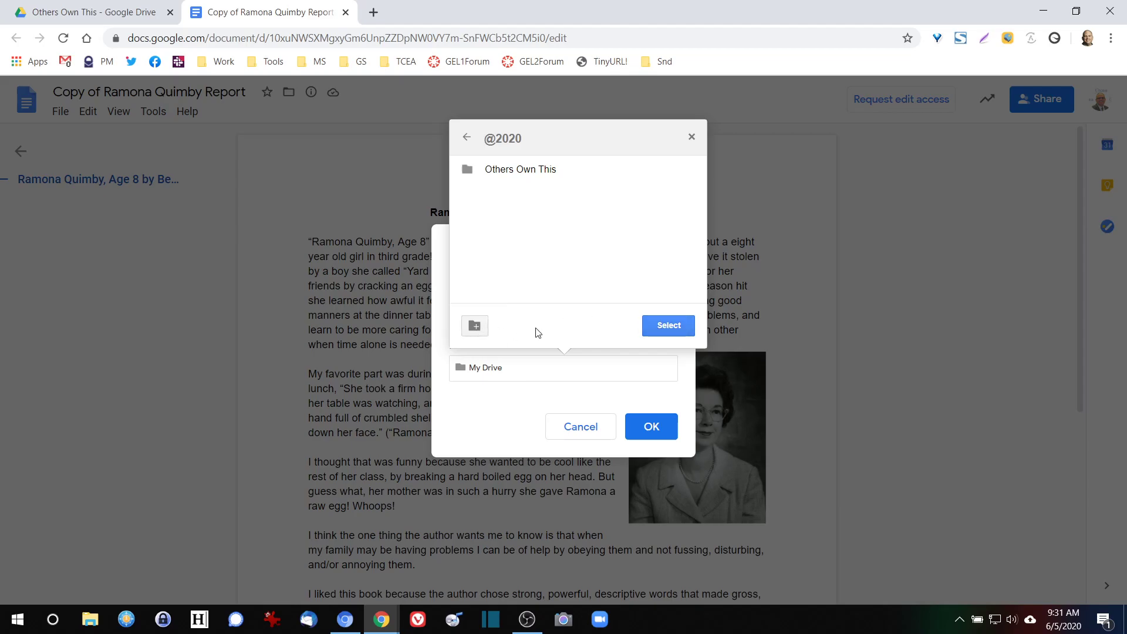
left_click(668, 331)
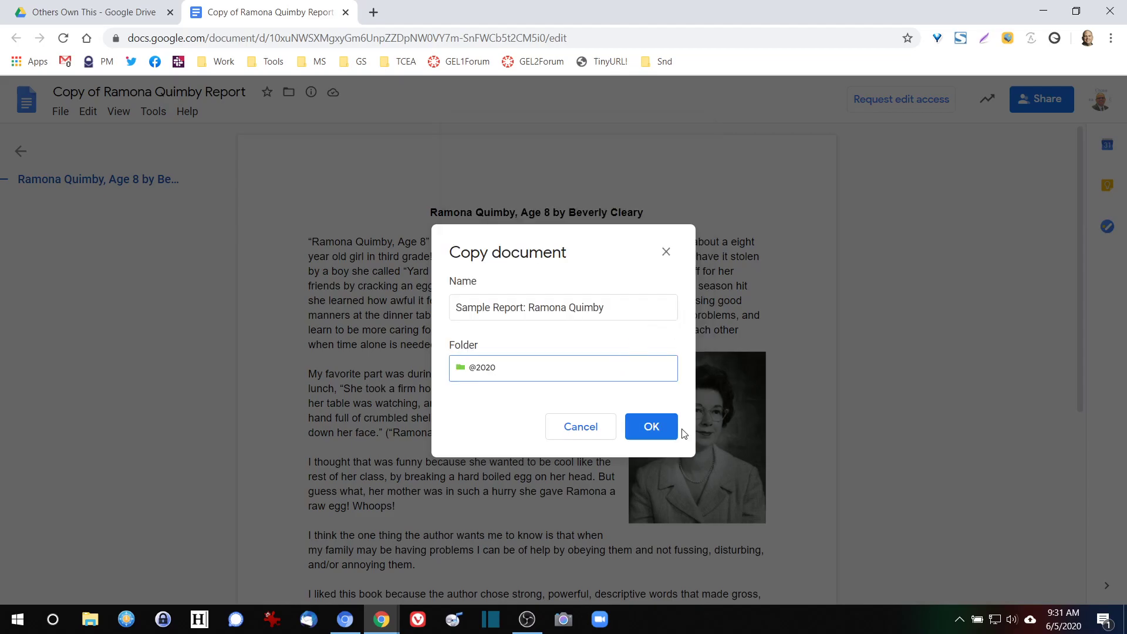
left_click(650, 426)
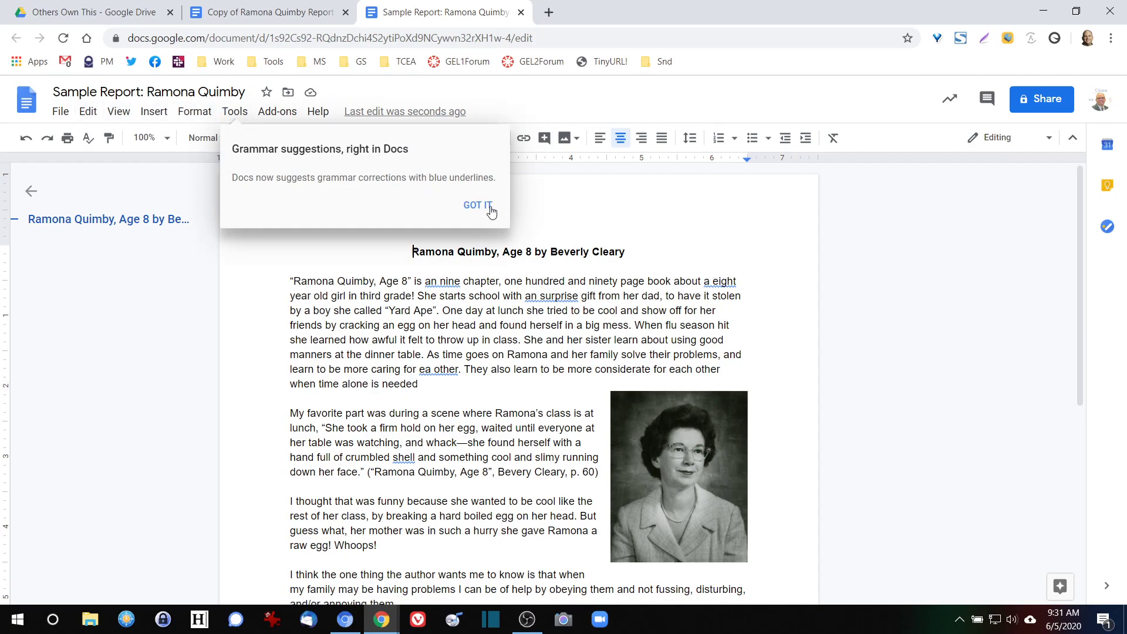
- Dismiss the grammar suggestions notice and close both the copied and the original report documents
left_click(493, 210)
left_click(521, 12)
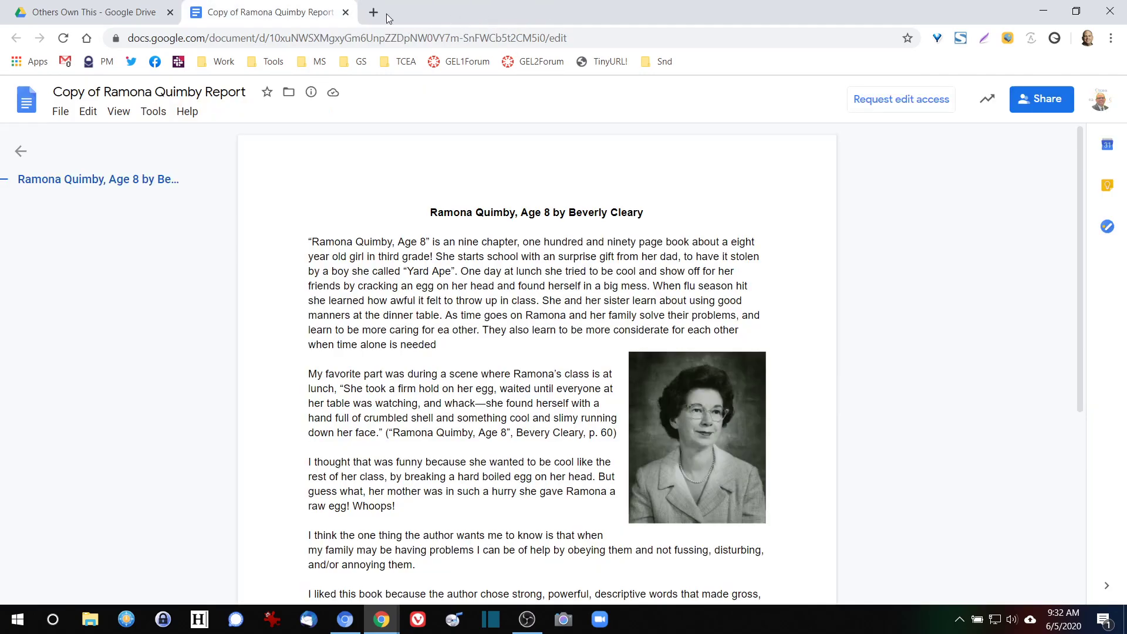
left_click(346, 13)
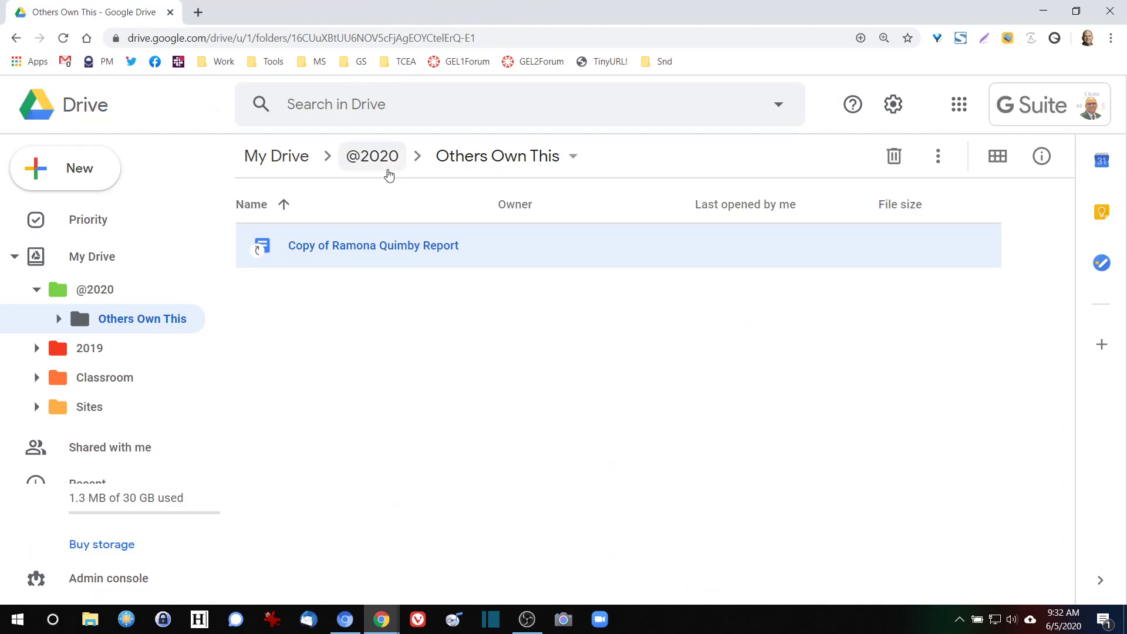
left_click(376, 164)
left_click(63, 39)
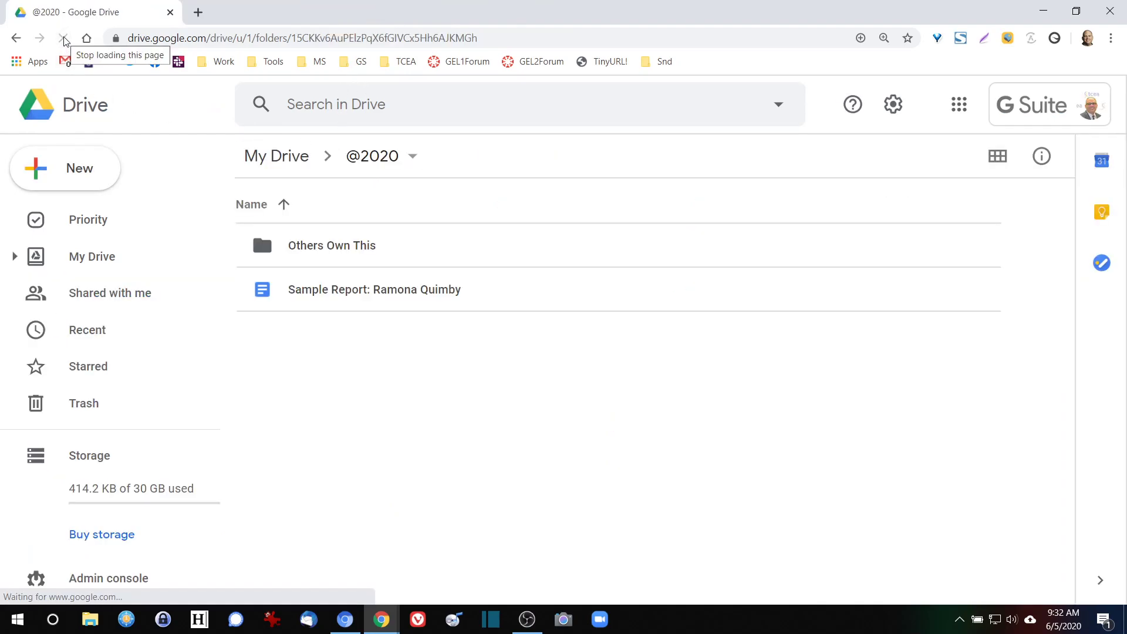
left_click(398, 297)
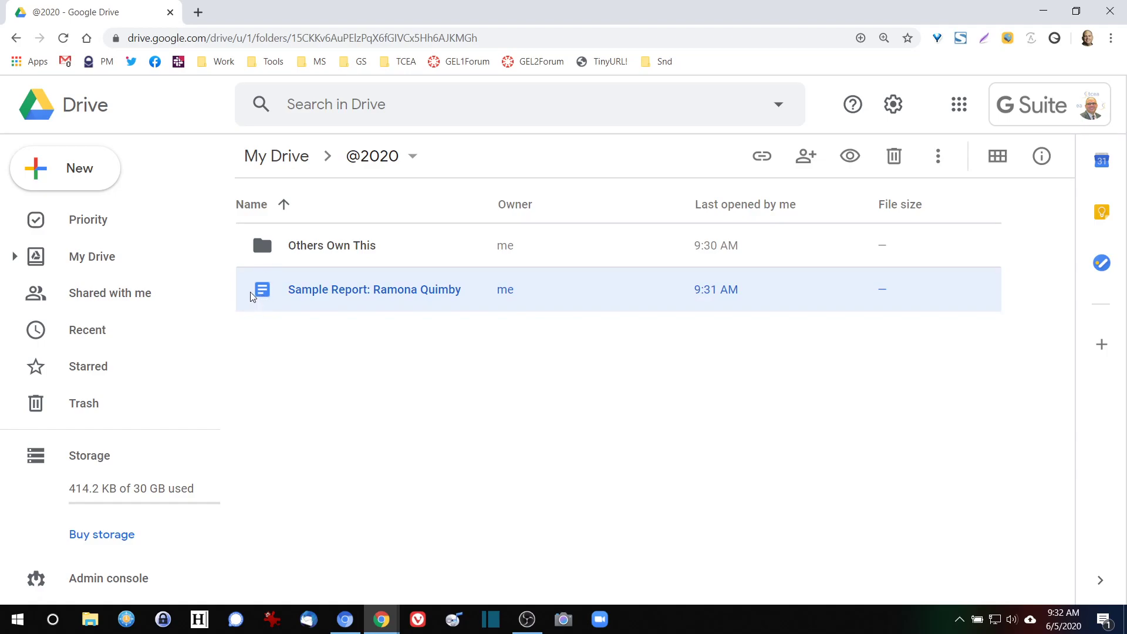
double_click(262, 251)
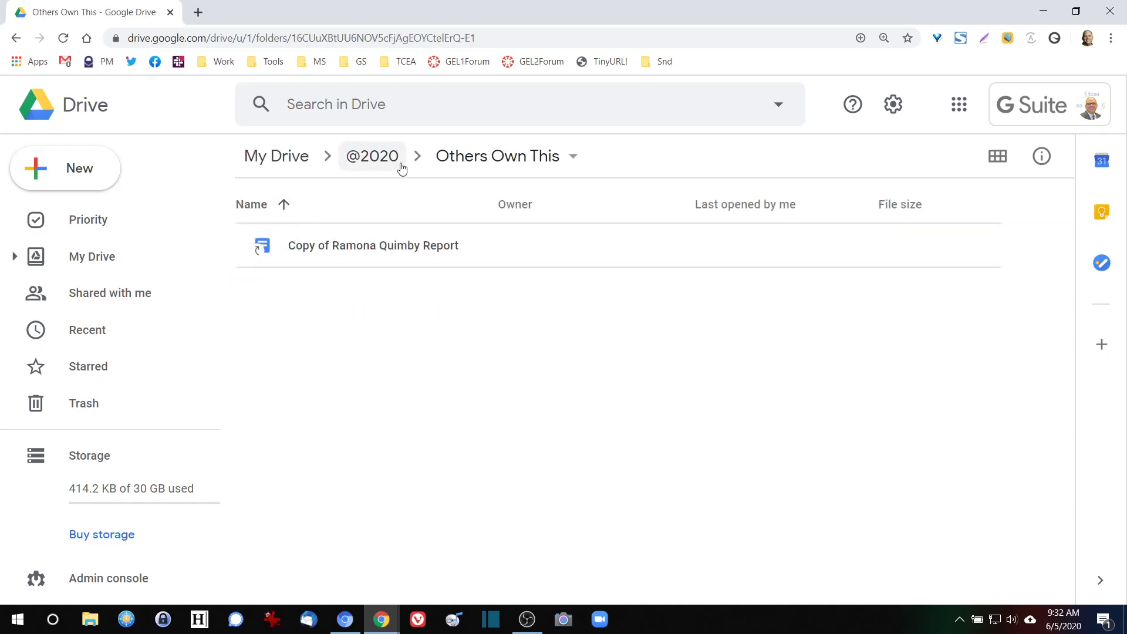
left_click(394, 167)
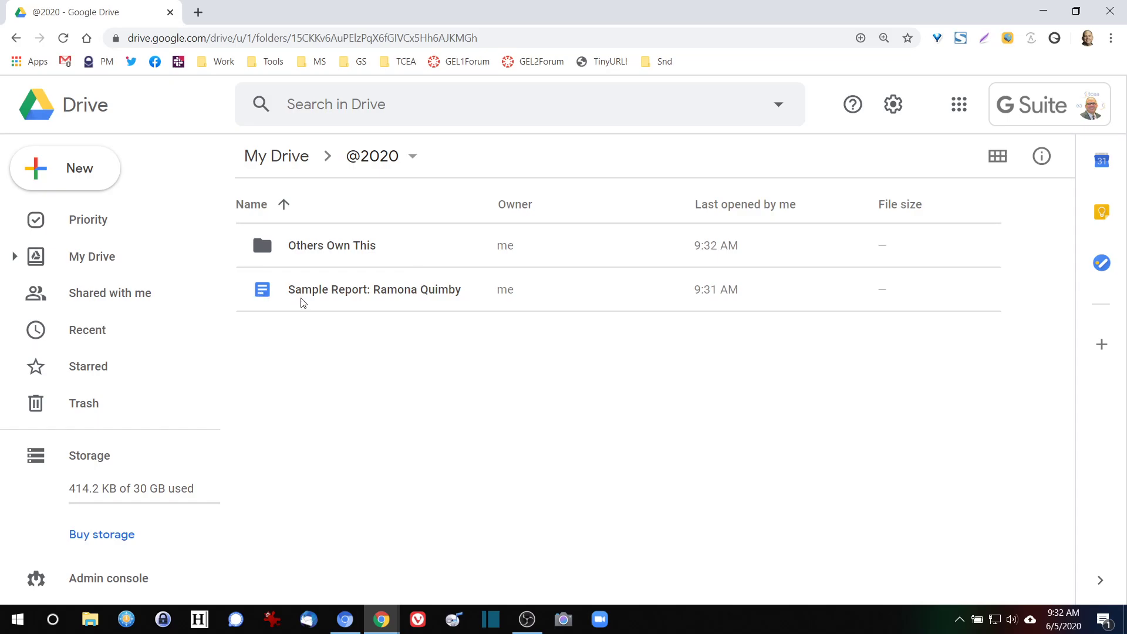
left_click(126, 294)
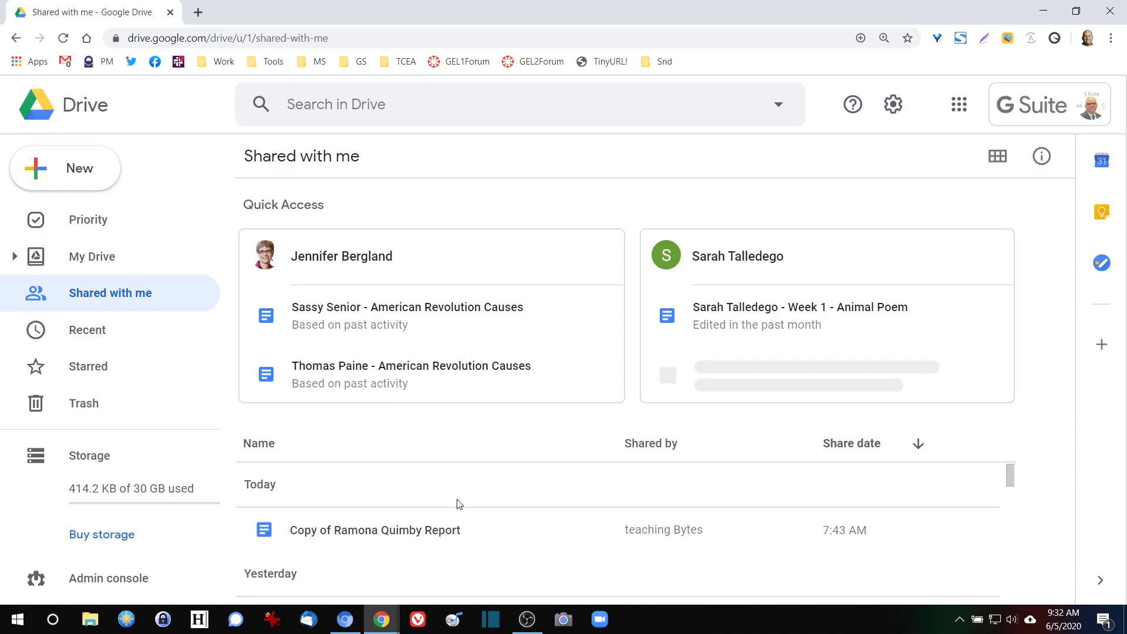
scroll(455, 503, "down", 5)
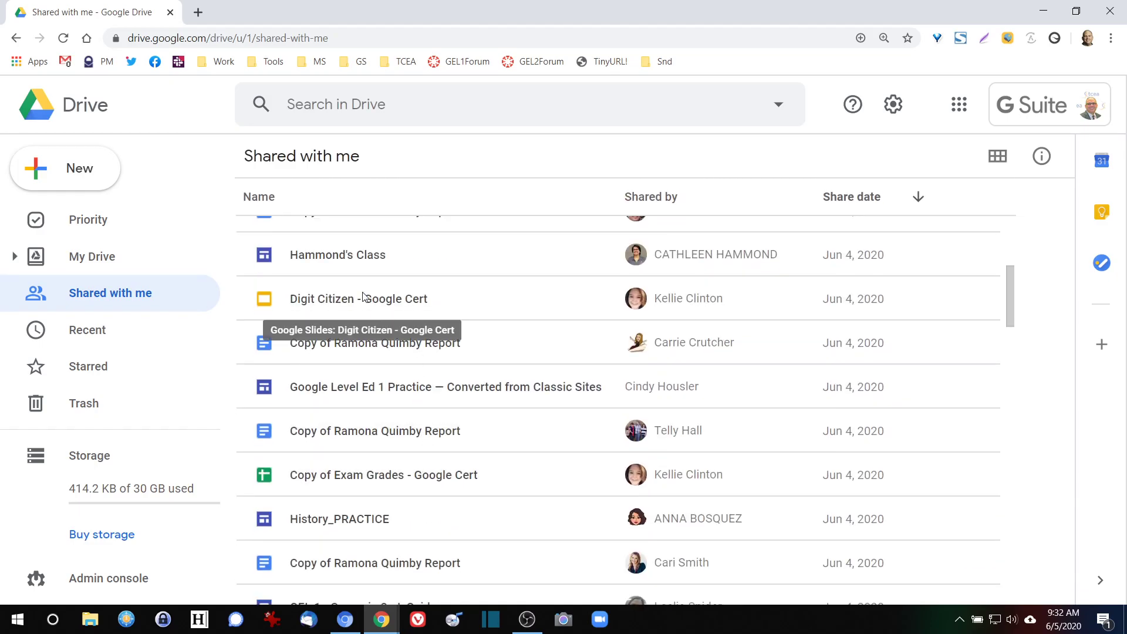
left_click(393, 304)
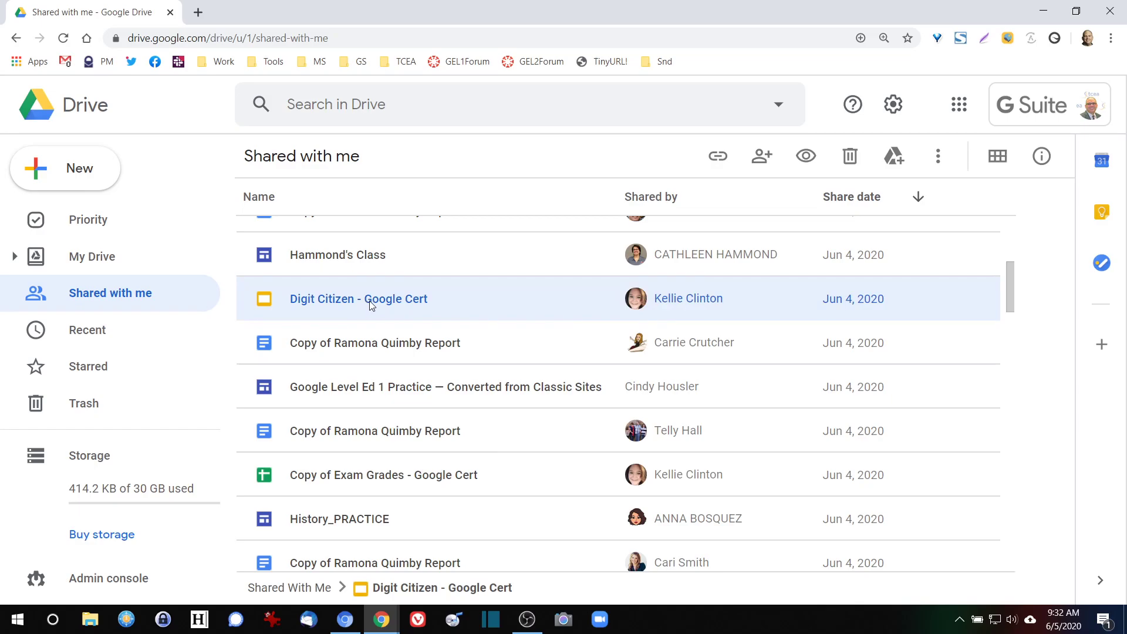
double_click(370, 305)
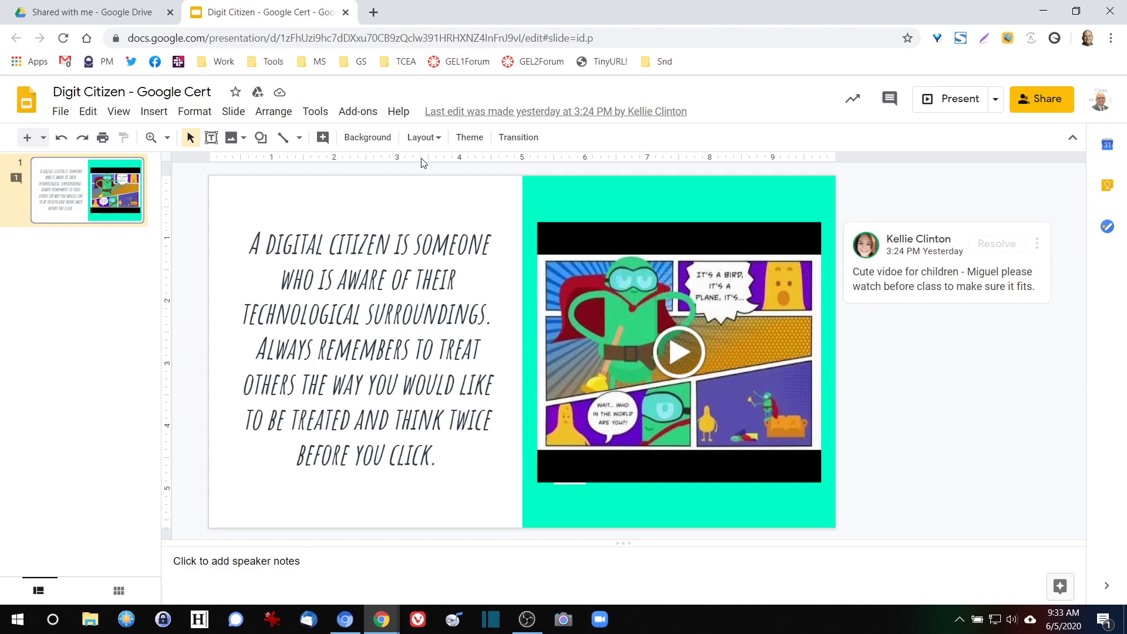
left_click(58, 113)
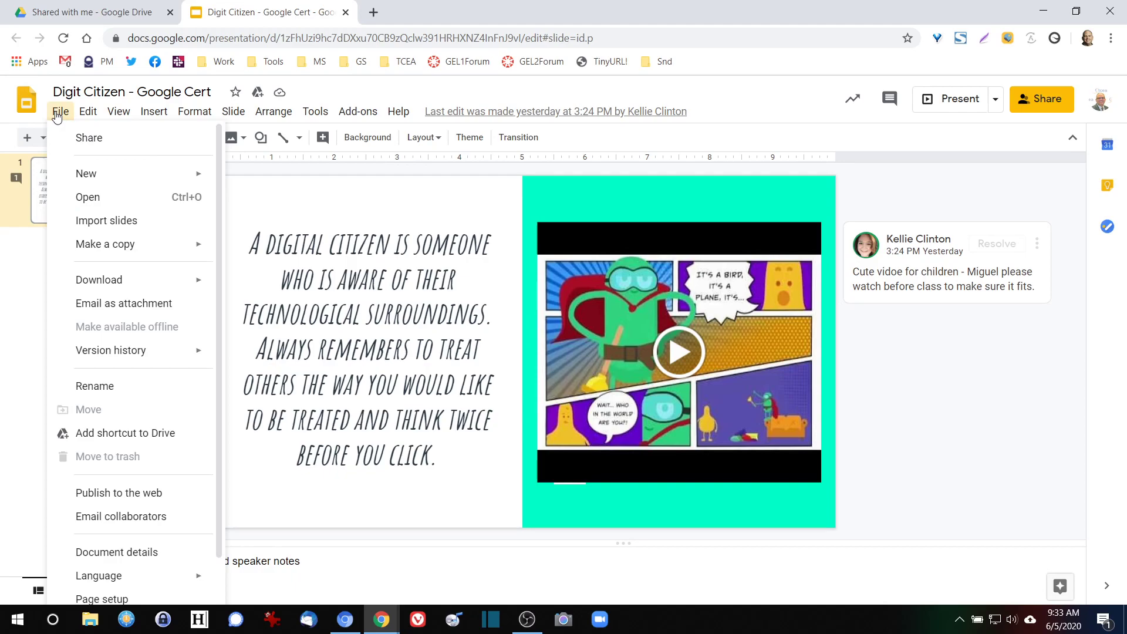
mouse_move(131, 246)
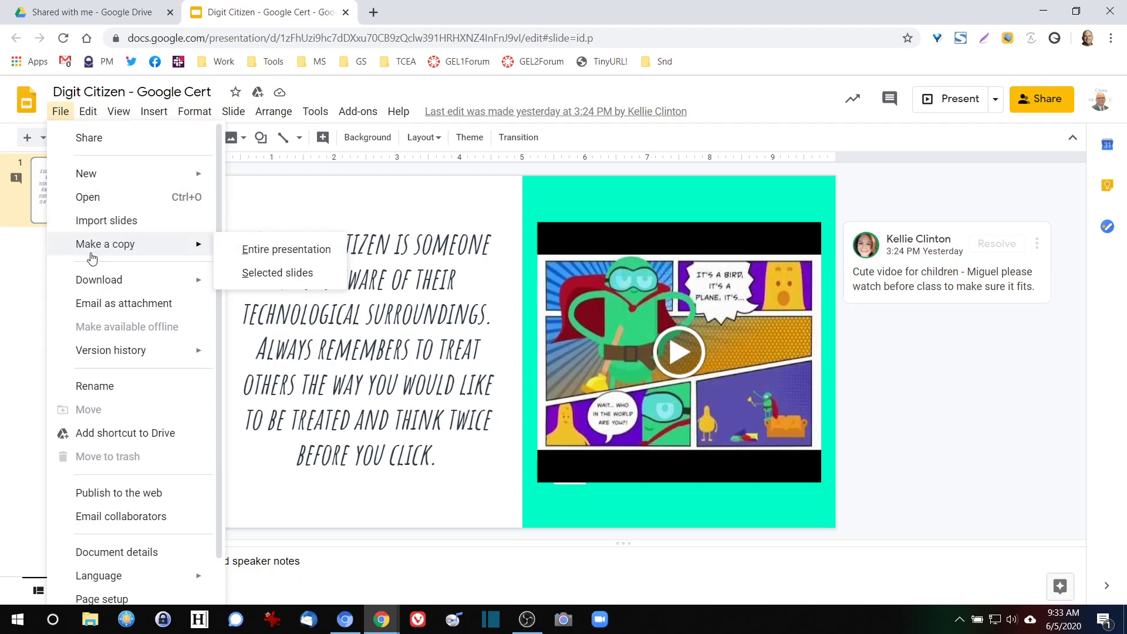
left_click(278, 218)
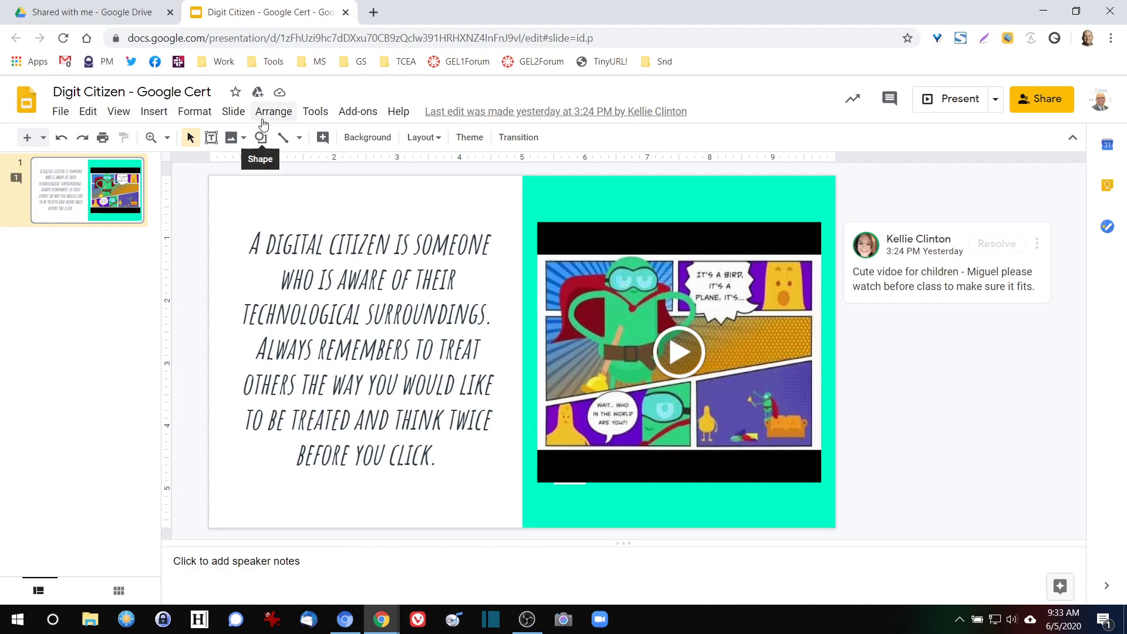
left_click(257, 92)
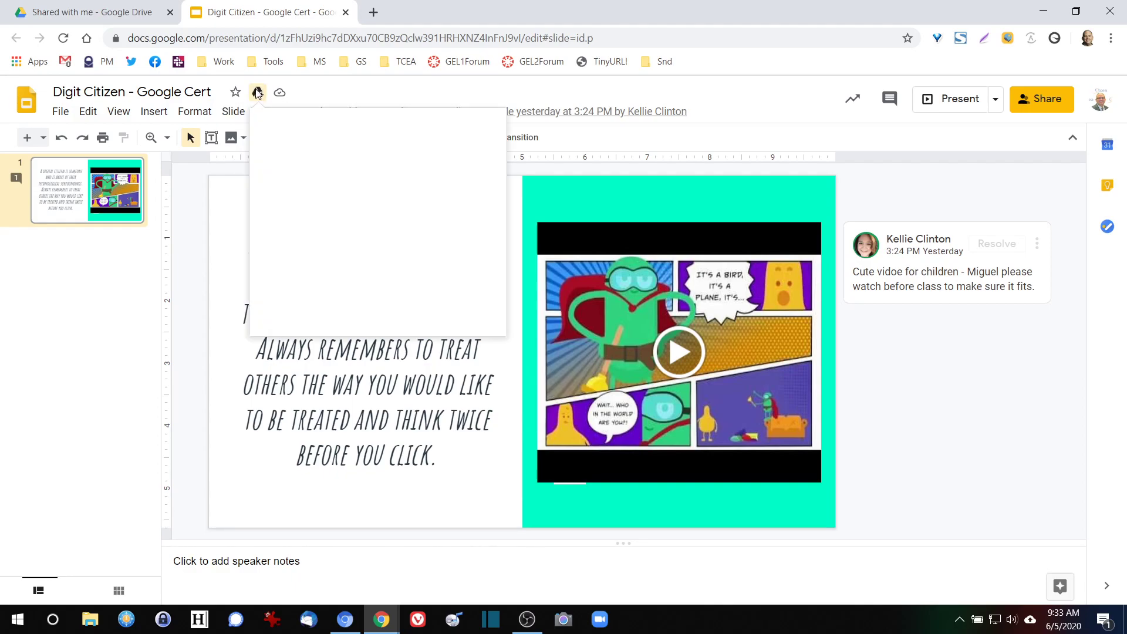
left_click(383, 152)
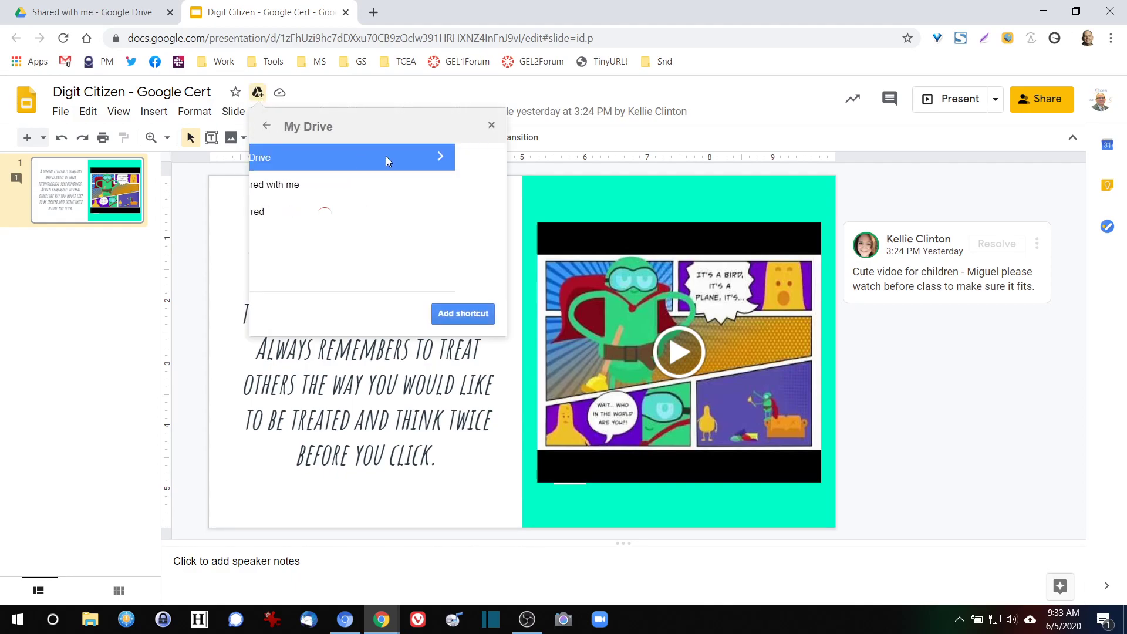
left_click(365, 161)
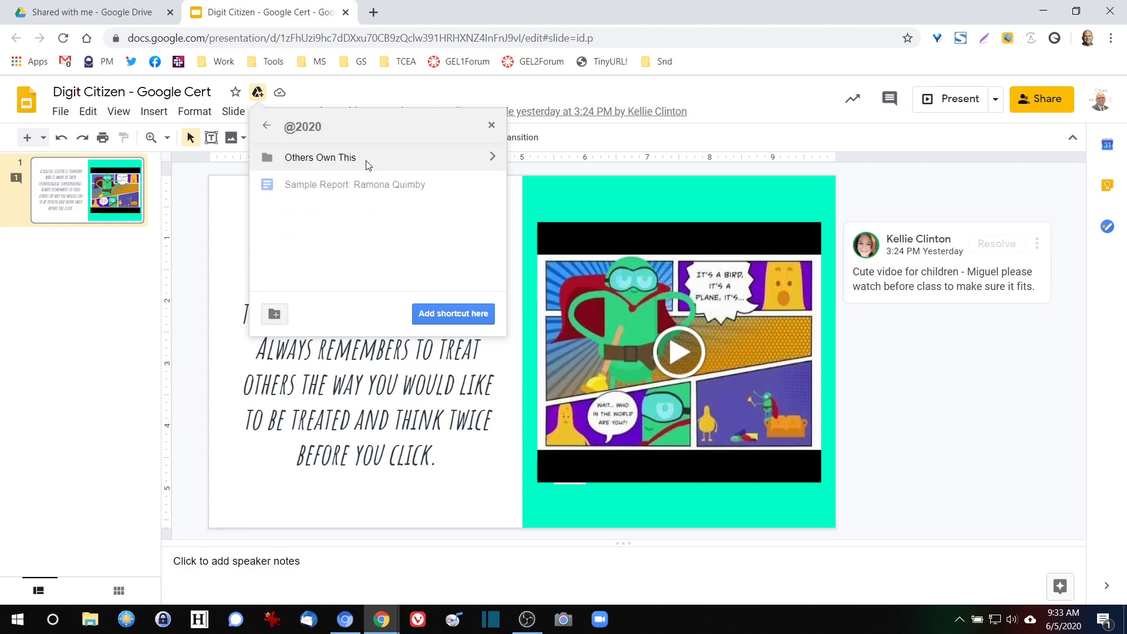
double_click(359, 160)
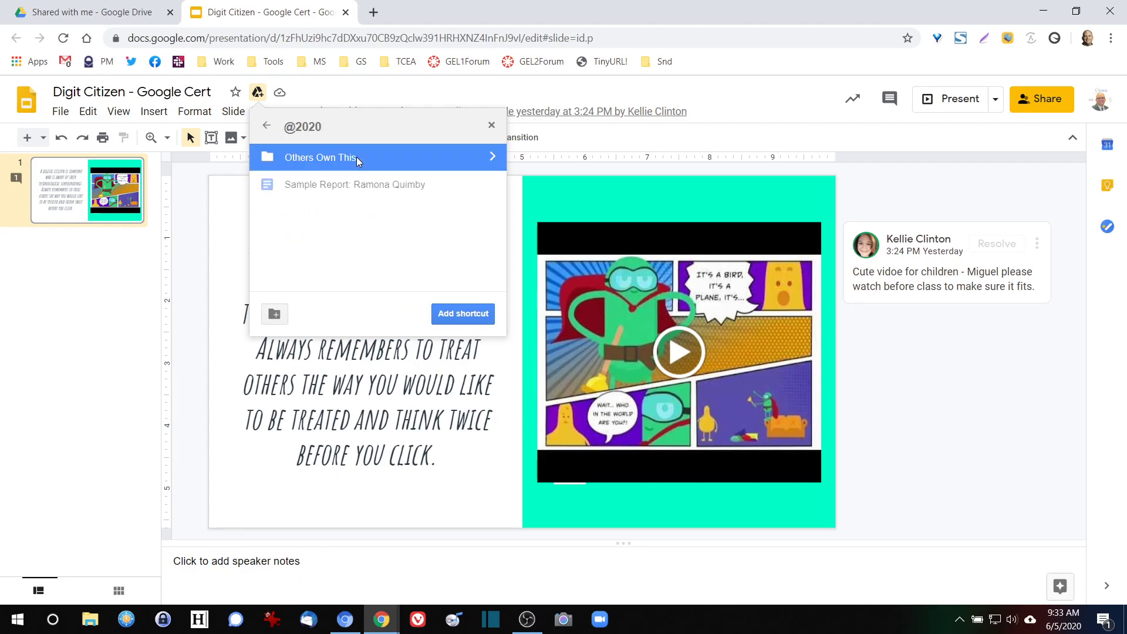
left_click(453, 314)
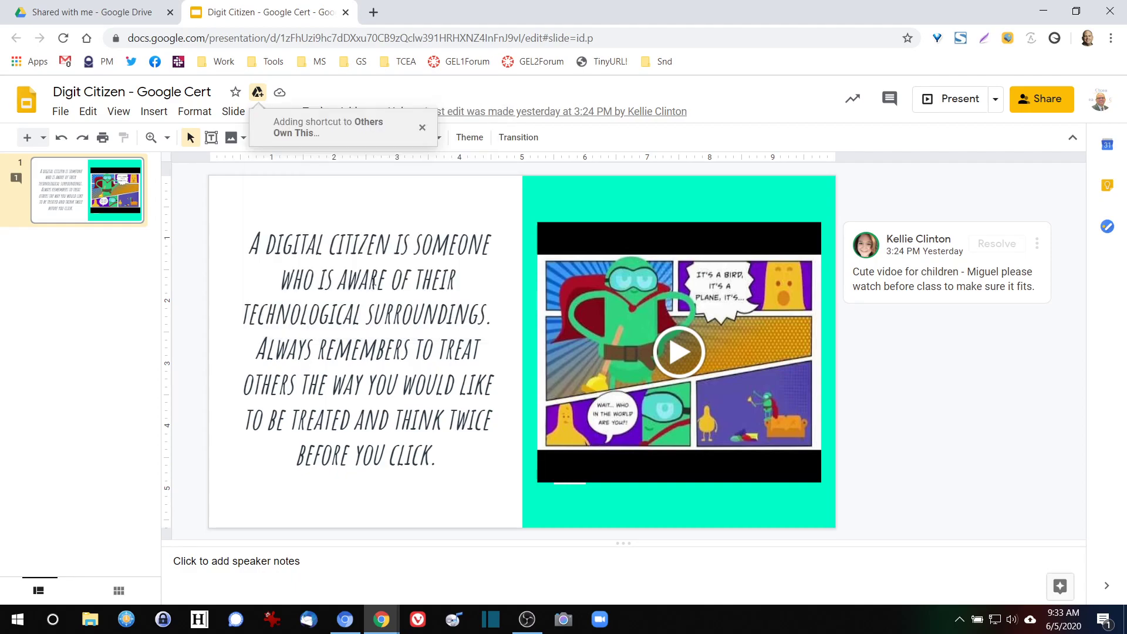
left_click(345, 13)
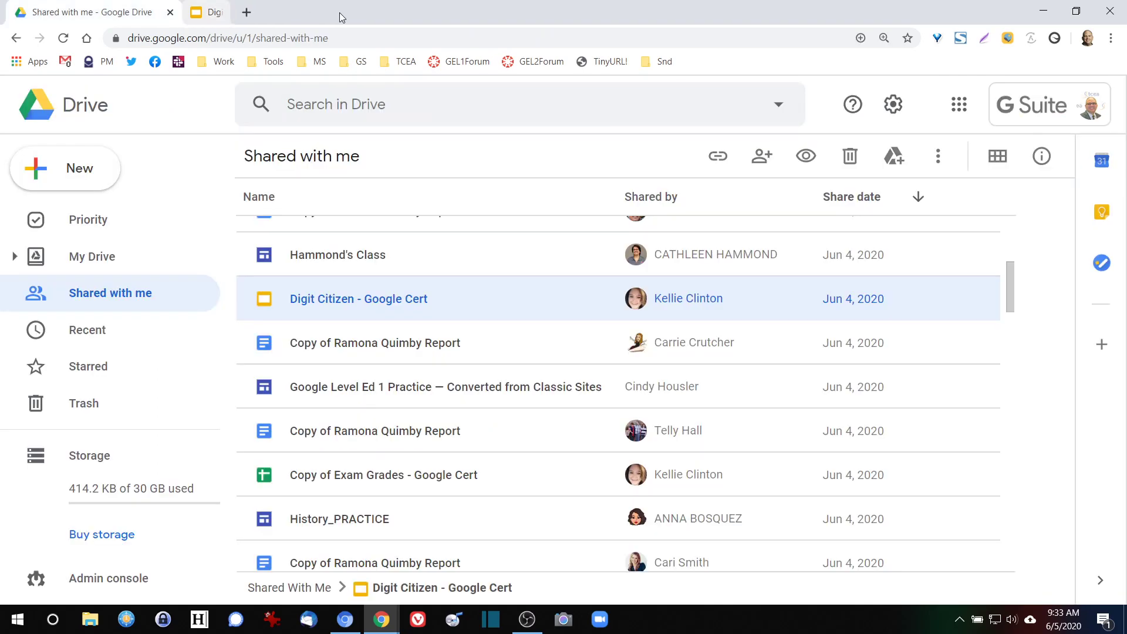
left_click(138, 259)
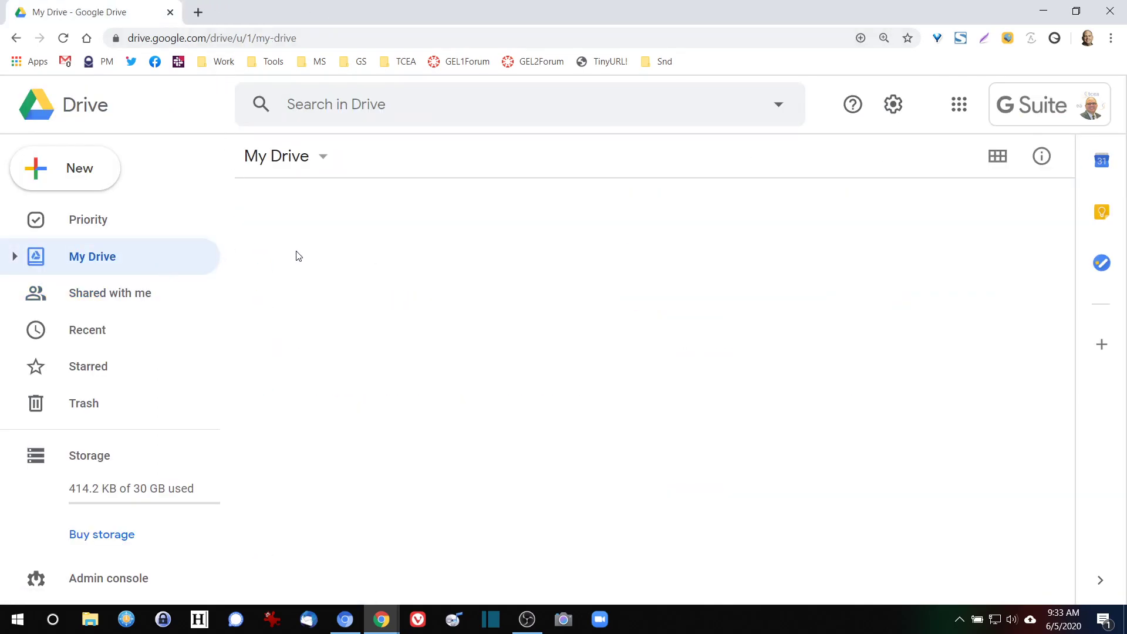
double_click(319, 480)
double_click(367, 247)
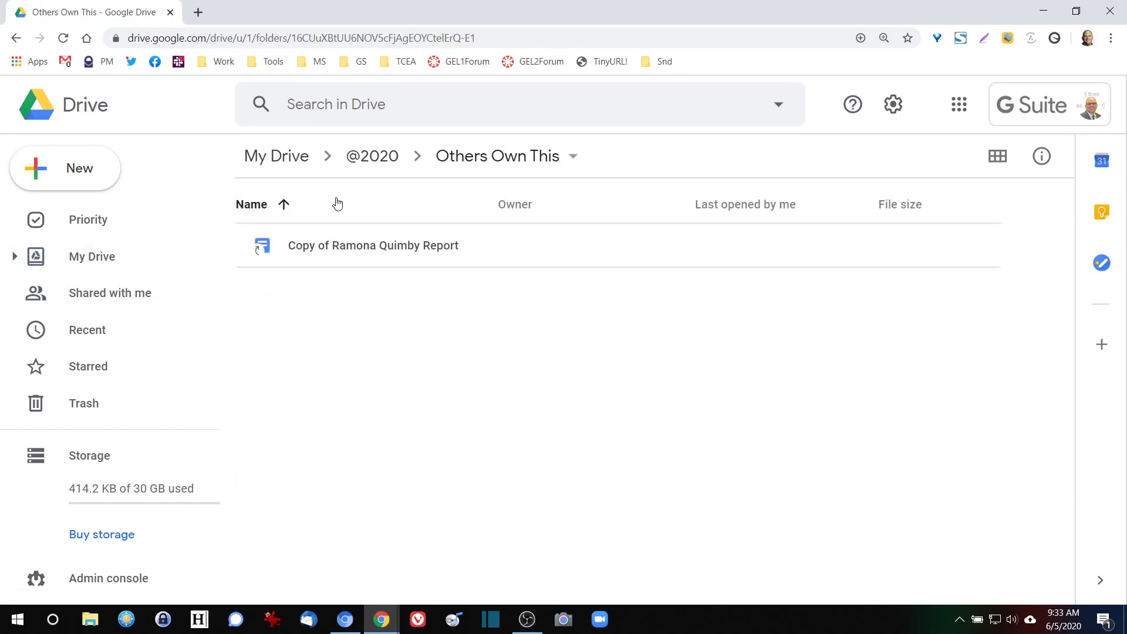
left_click(63, 37)
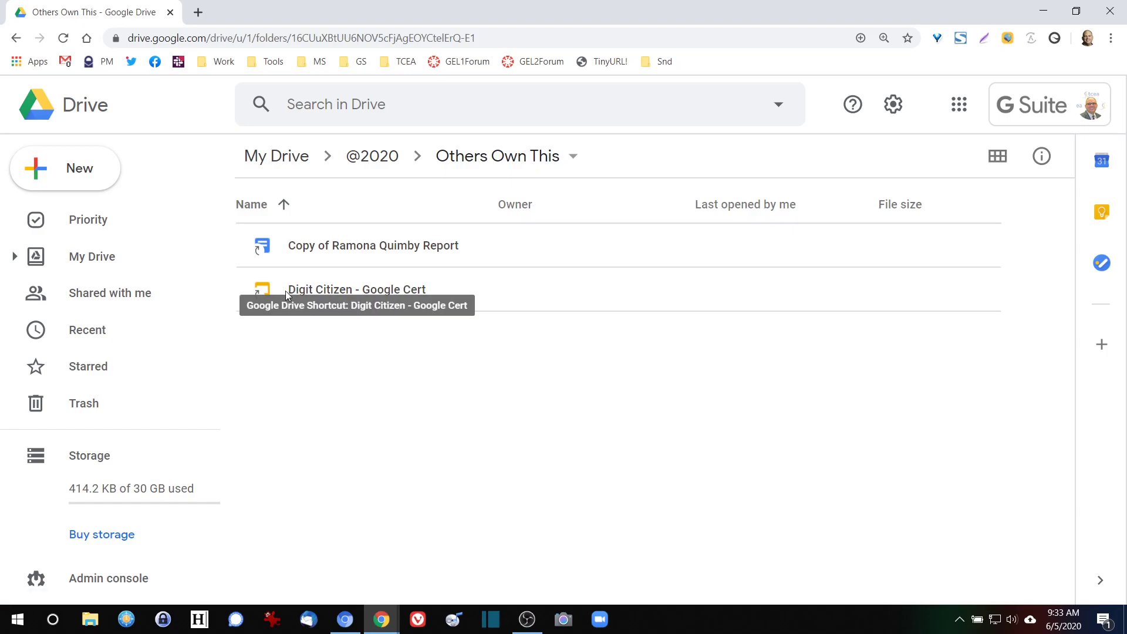
left_click(380, 157)
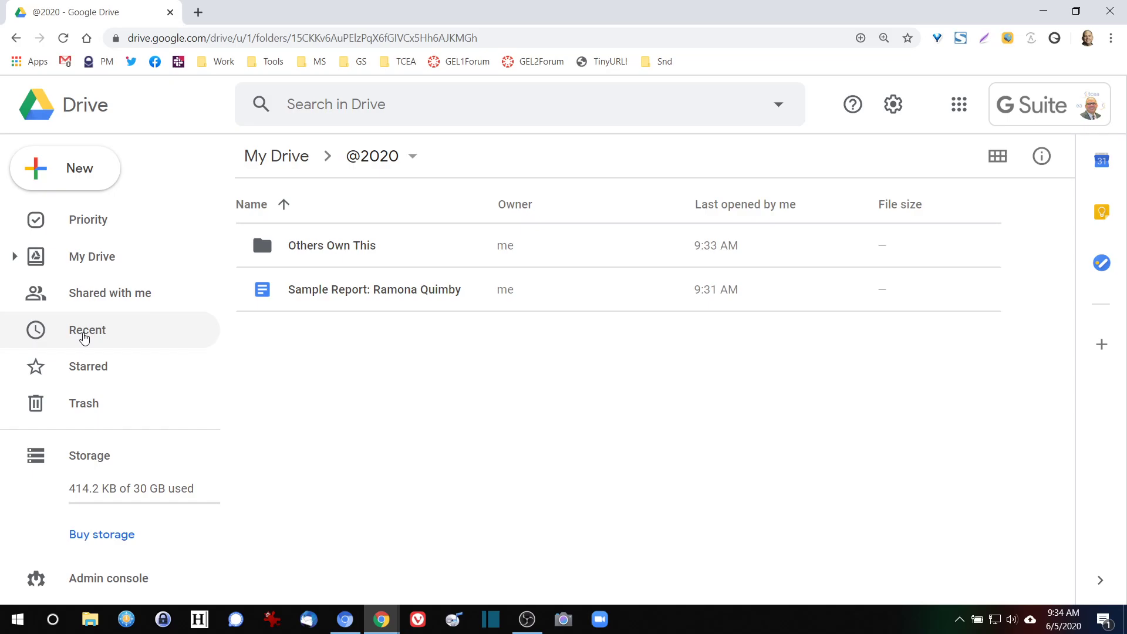
- Display the recently used Drive files and add this page to the browser's bookmarks bar
left_click(84, 335)
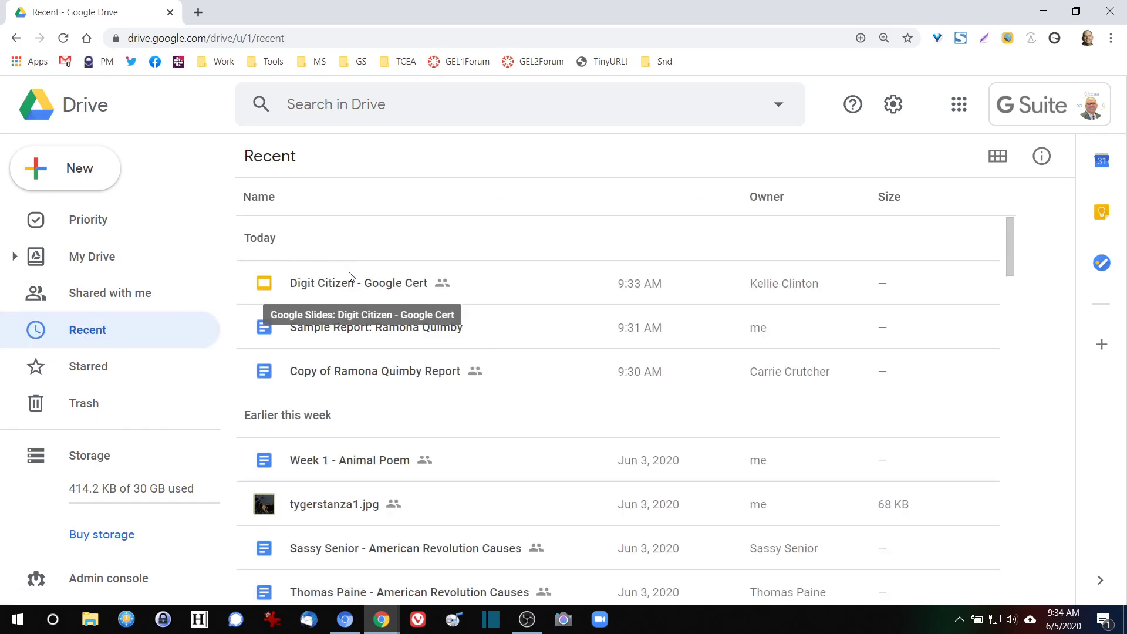
scroll(481, 292, "down", 4)
scroll(482, 292, "up", 4)
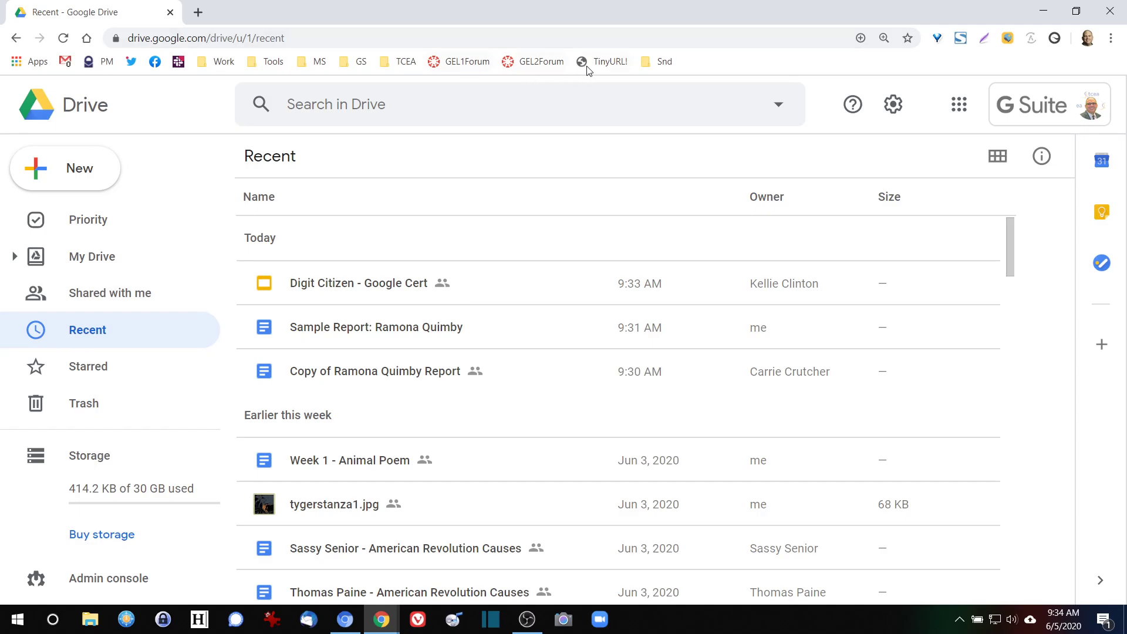
left_click_drag(116, 38, 698, 62)
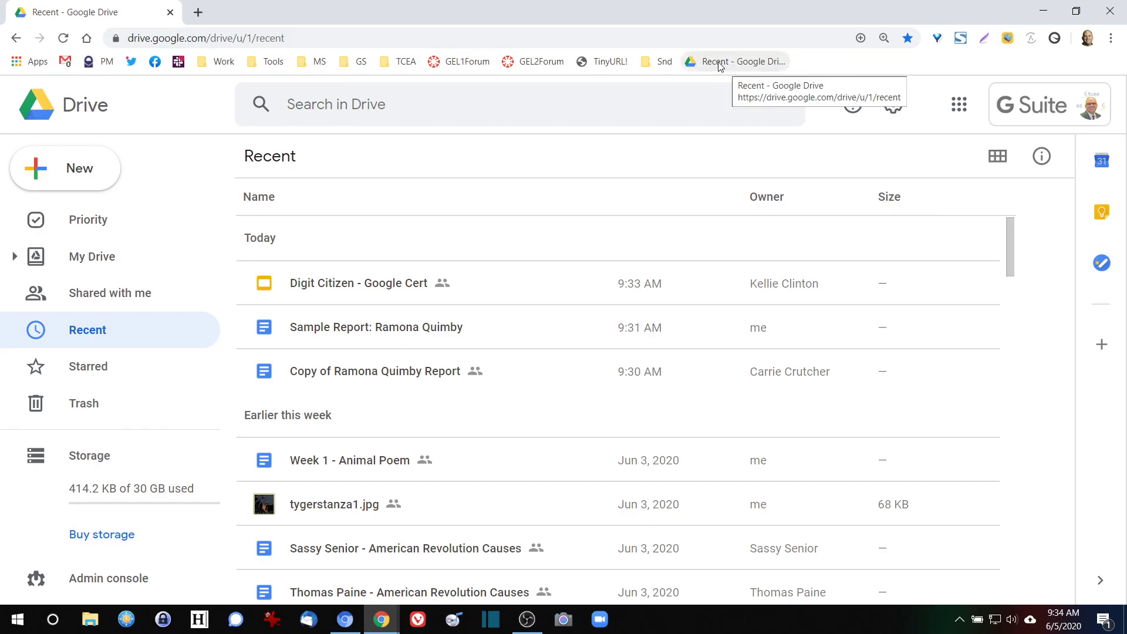
- Rename the new Google Drive bookmark as "Recent" and save it
right_click(750, 65)
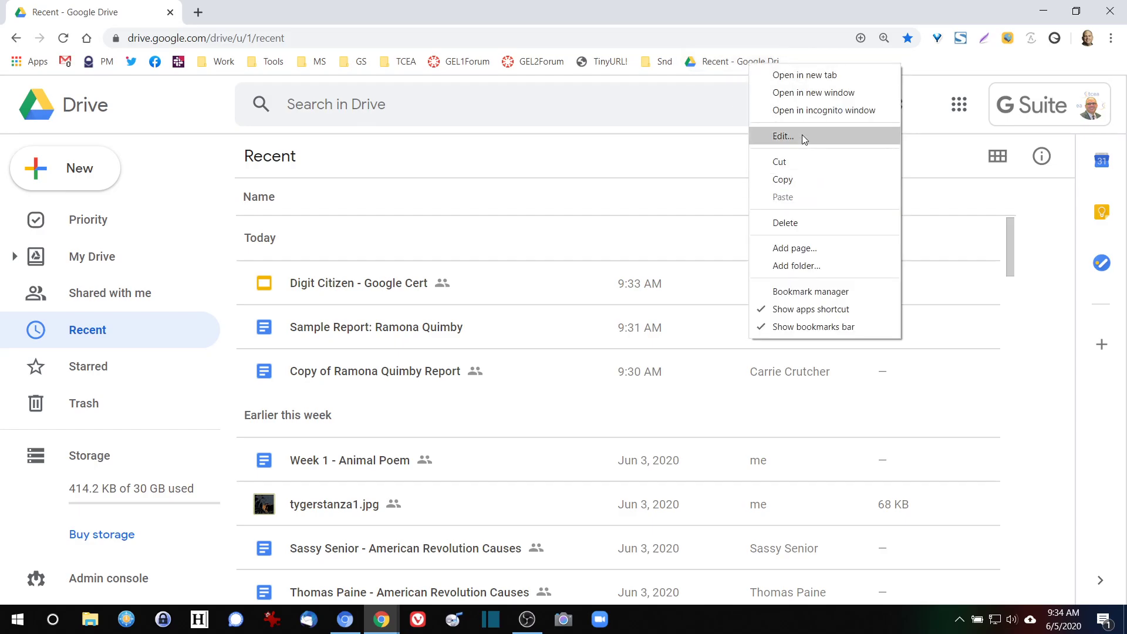
left_click(783, 136)
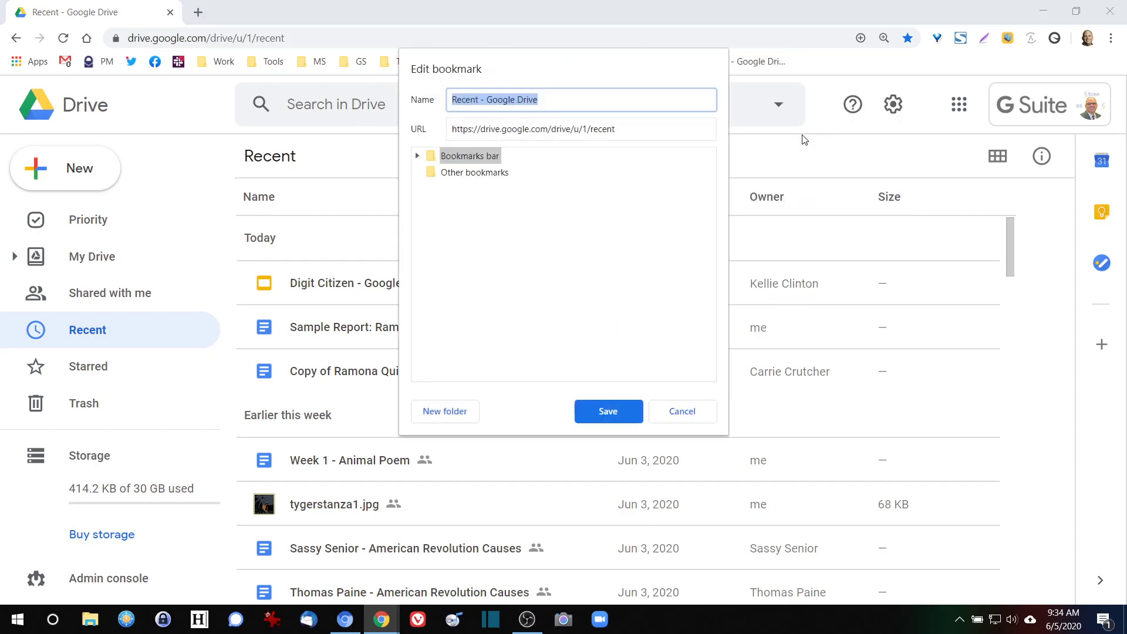
left_click(604, 96)
key("BackSpace")
key("BackSpace")
key("BackSpace")
key("BackSpace")
key("BackSpace")
key("BackSpace")
key("BackSpace")
key("BackSpace")
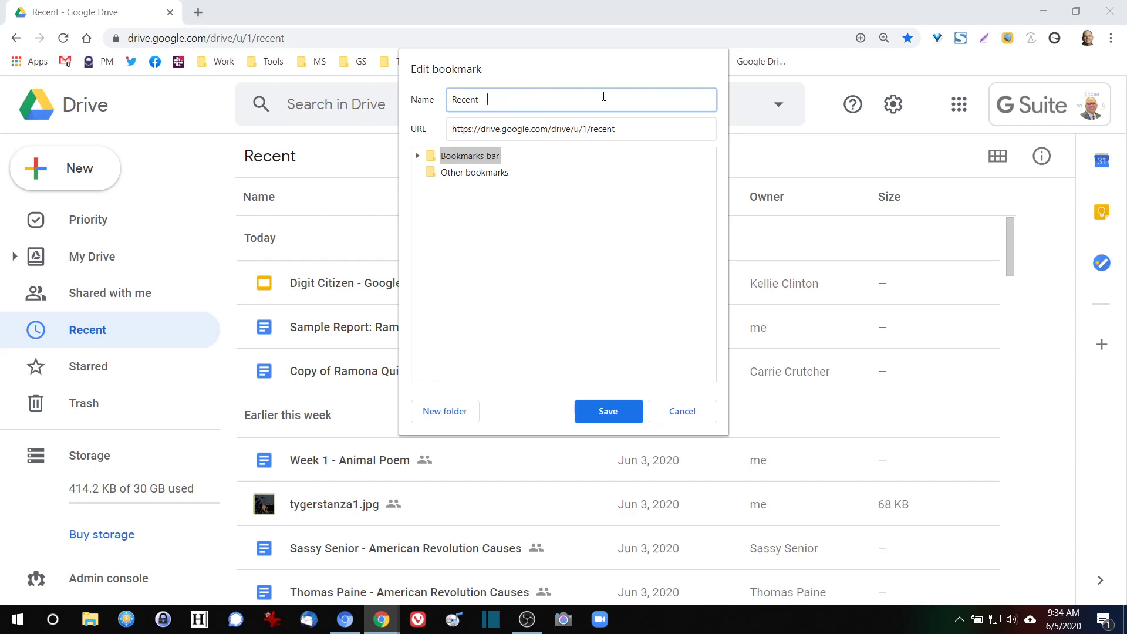
left_click(615, 418)
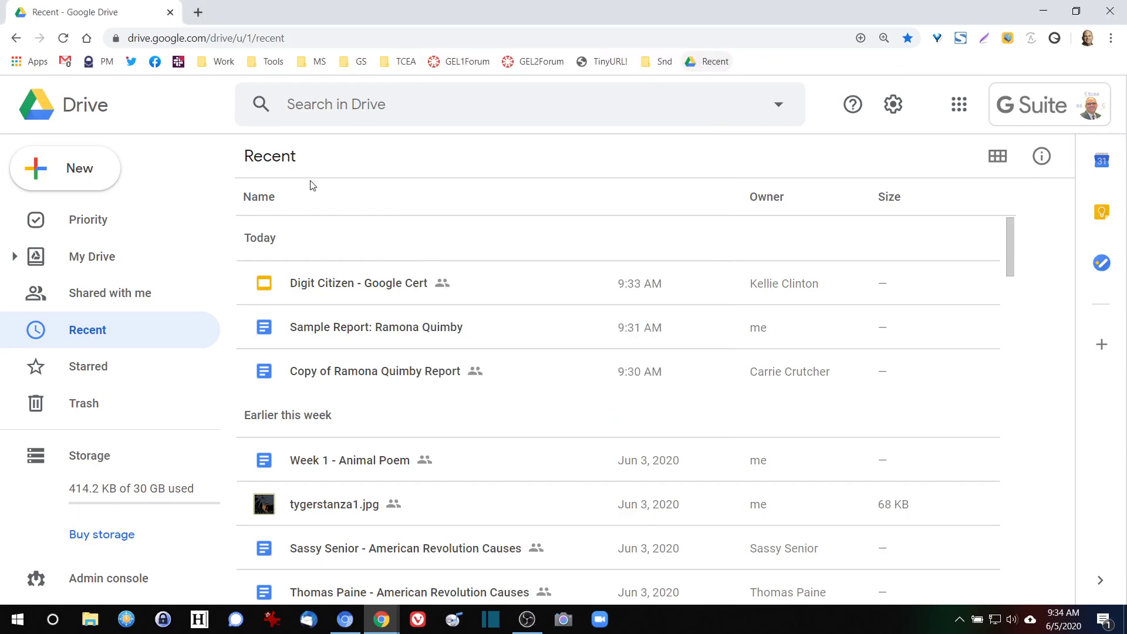
- Open the Recent bookmark in a new browser tab and close the original Drive tab
left_click(198, 11)
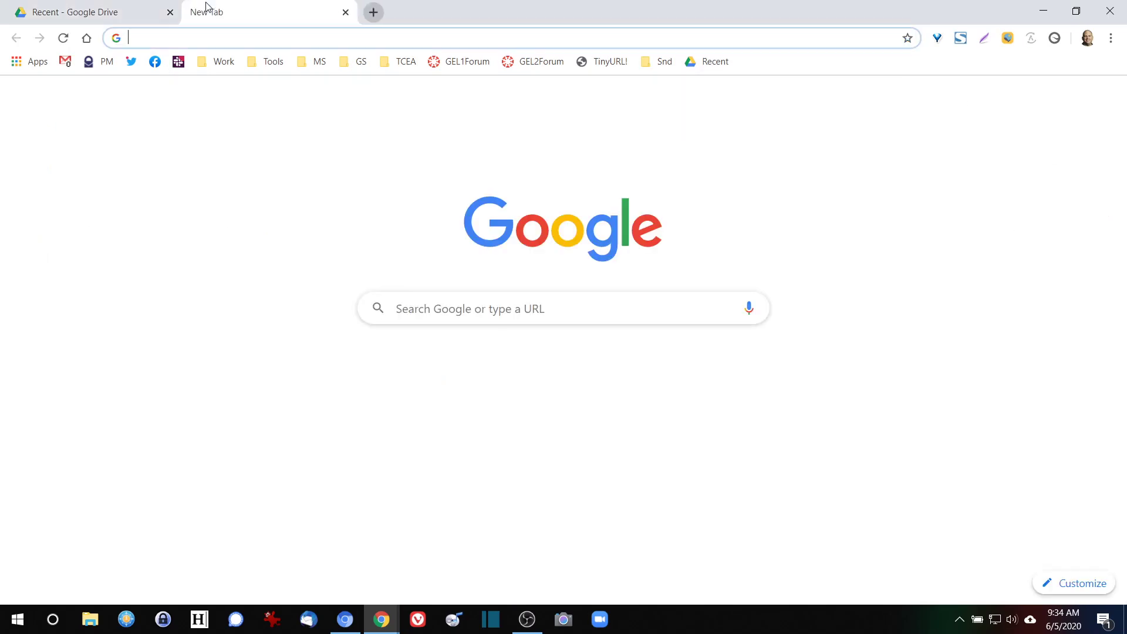
left_click(715, 64)
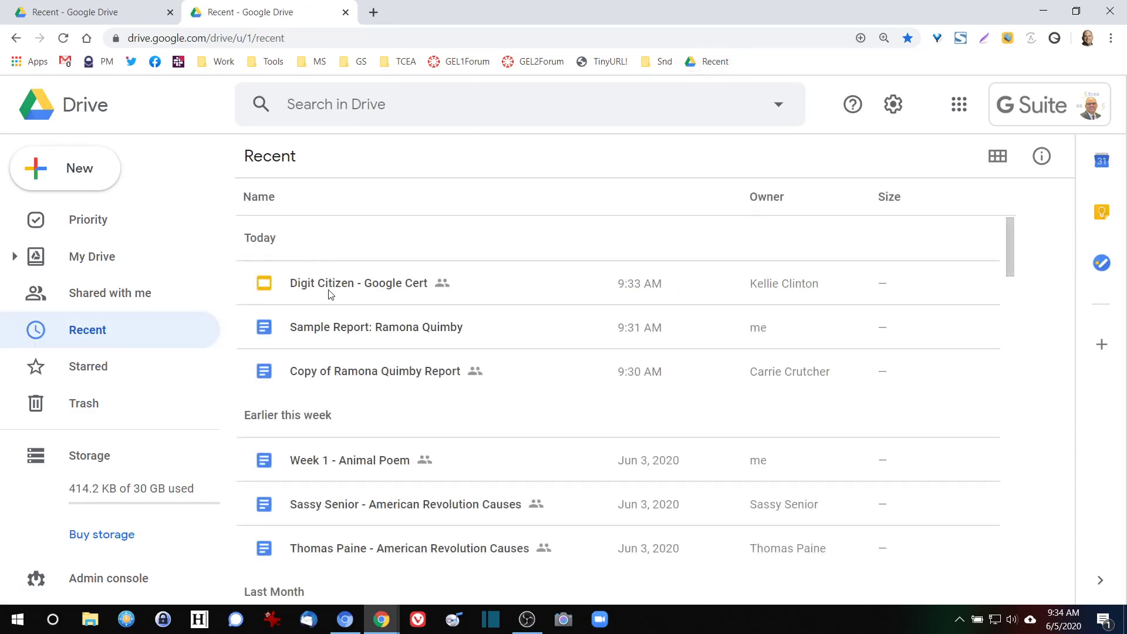
left_click(170, 12)
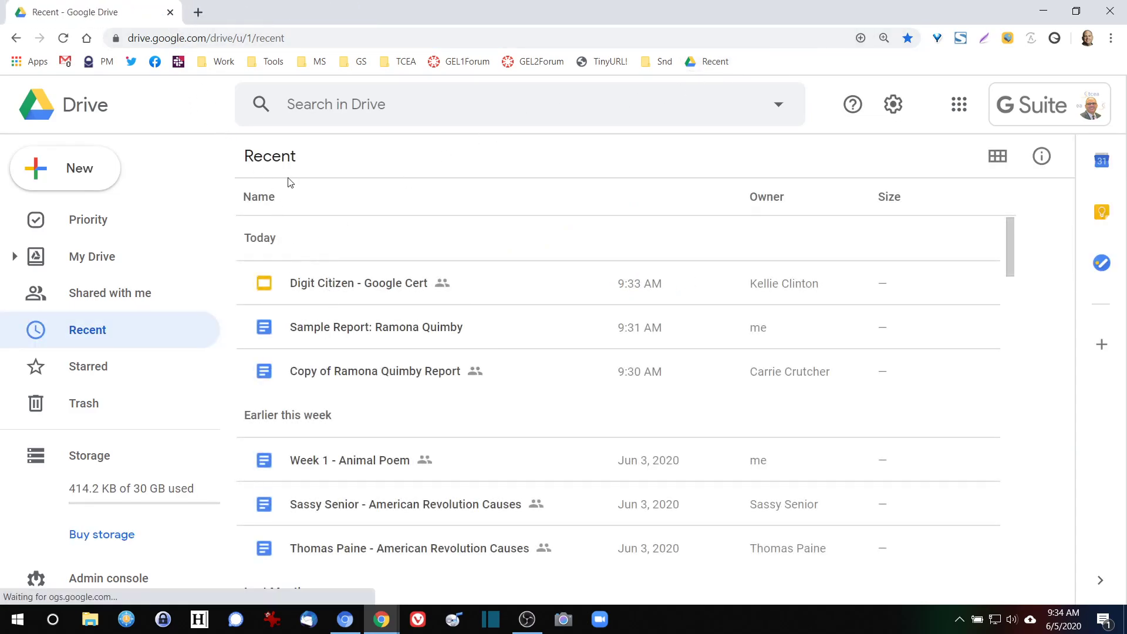
- Browse the recent files in both list and grid layouts, and return to the list layout
scroll(402, 388, "down", 3)
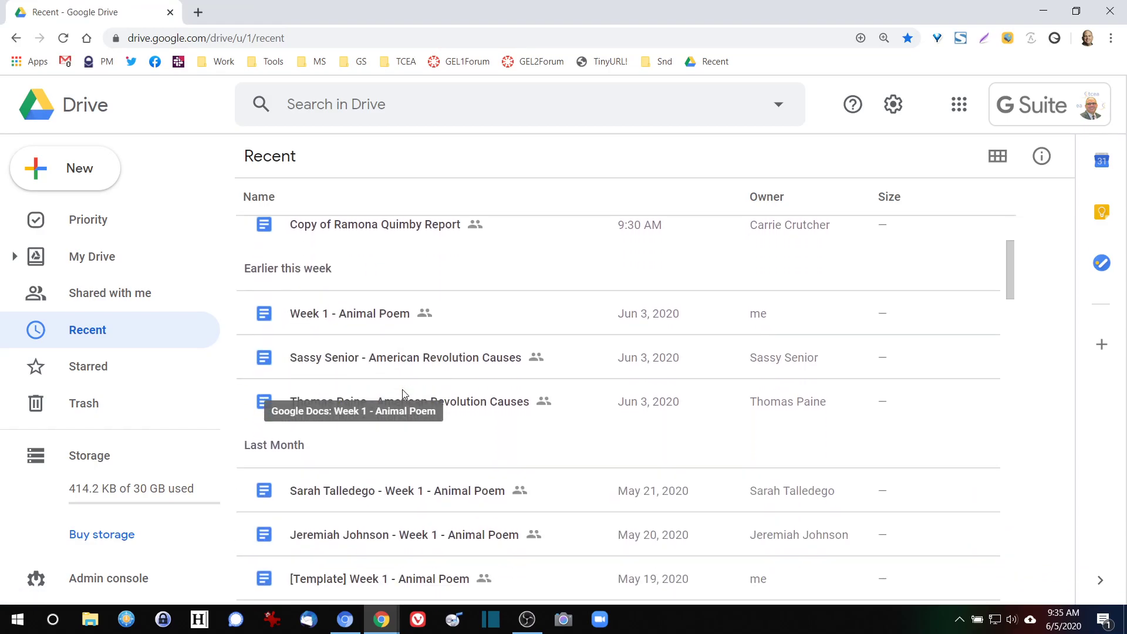
scroll(402, 390, "up", 1)
scroll(403, 392, "up", 2)
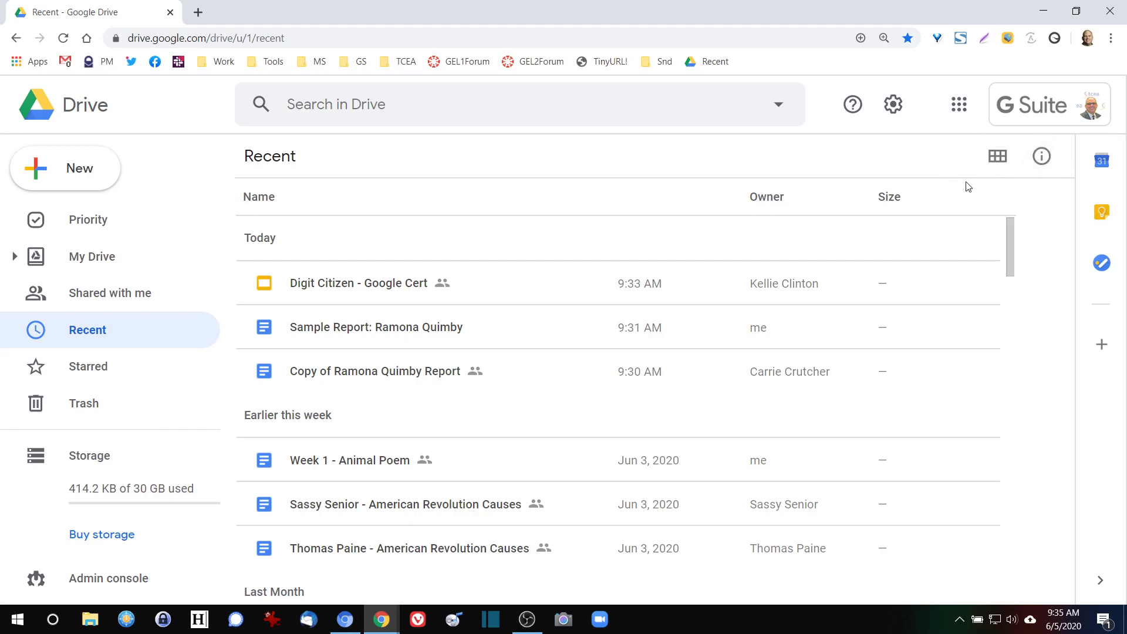
left_click(996, 166)
scroll(889, 317, "down", 1)
scroll(889, 317, "down", 4)
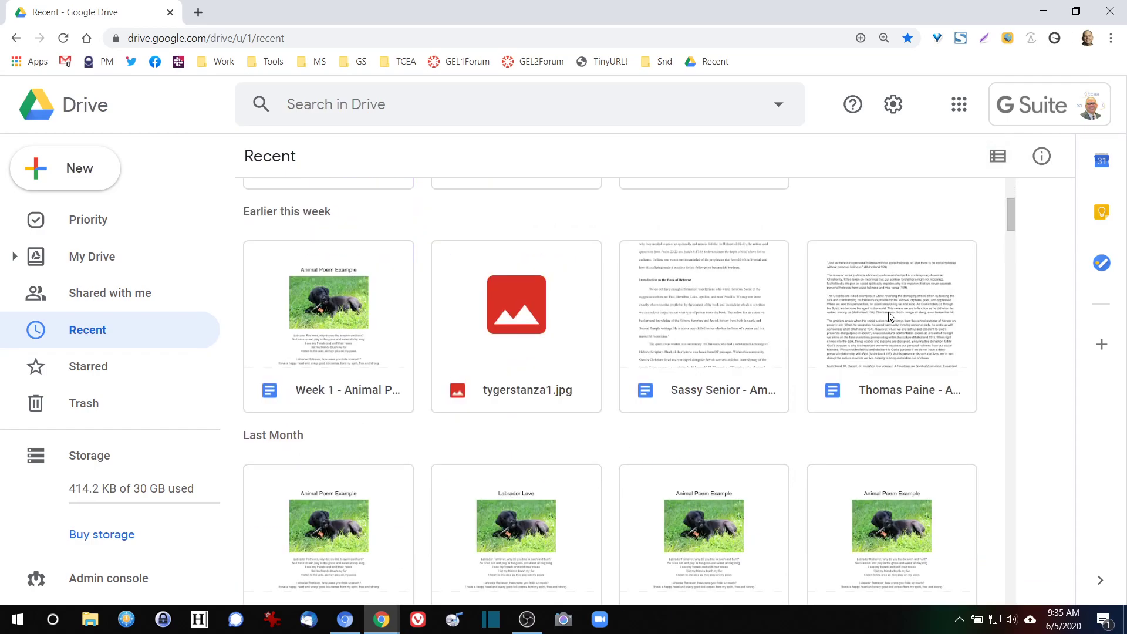
scroll(889, 315, "up", 1)
scroll(888, 316, "up", 1)
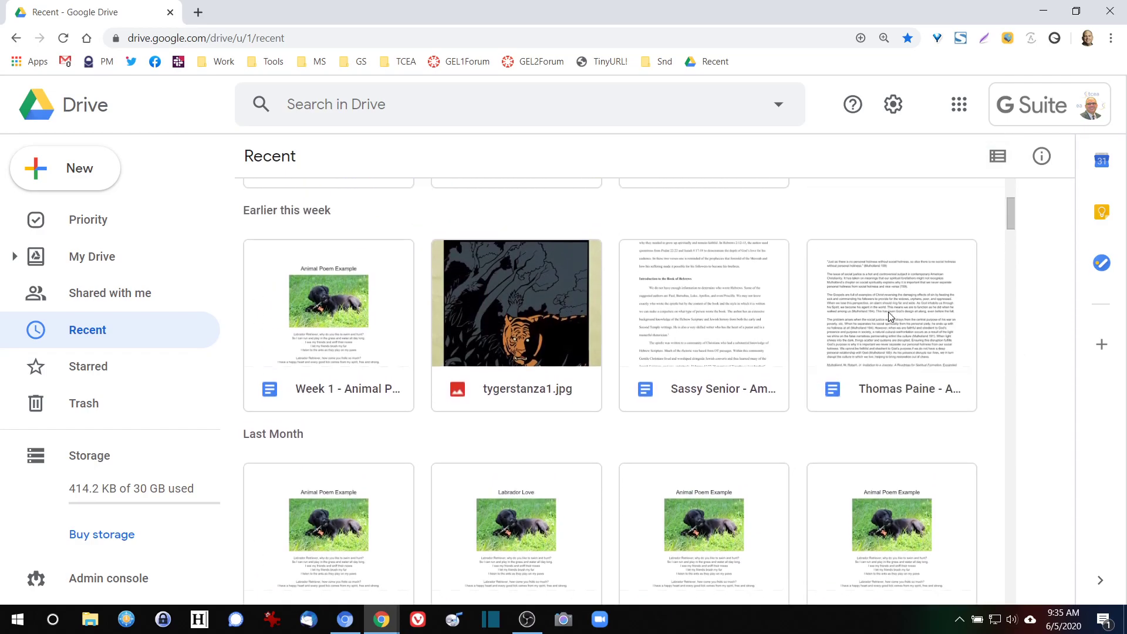
scroll(890, 317, "down", 3)
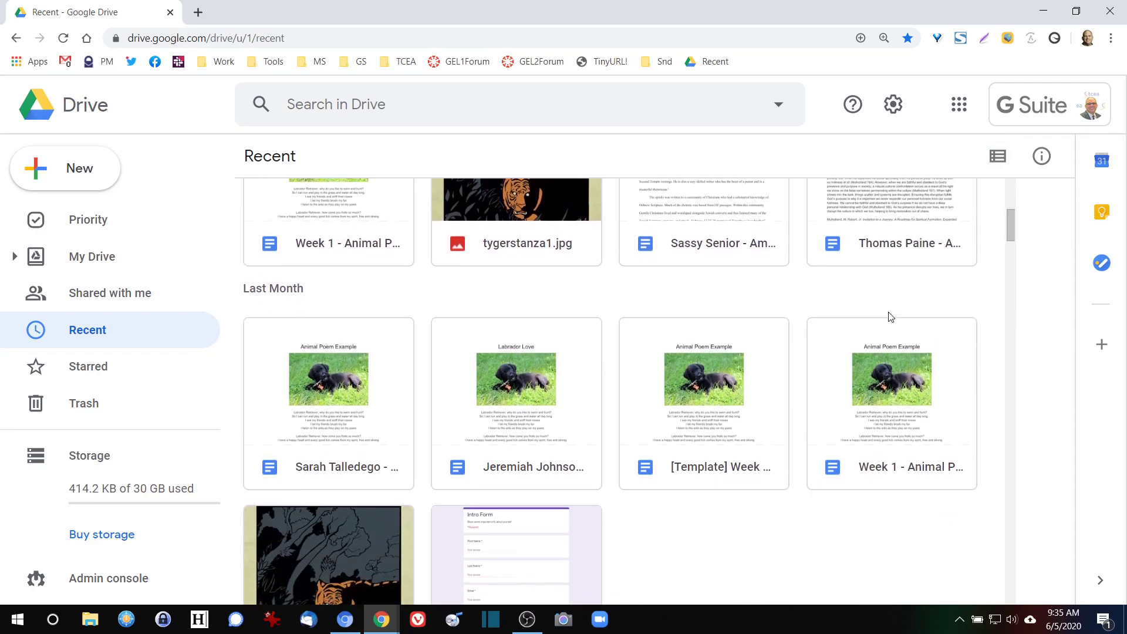
left_click(998, 157)
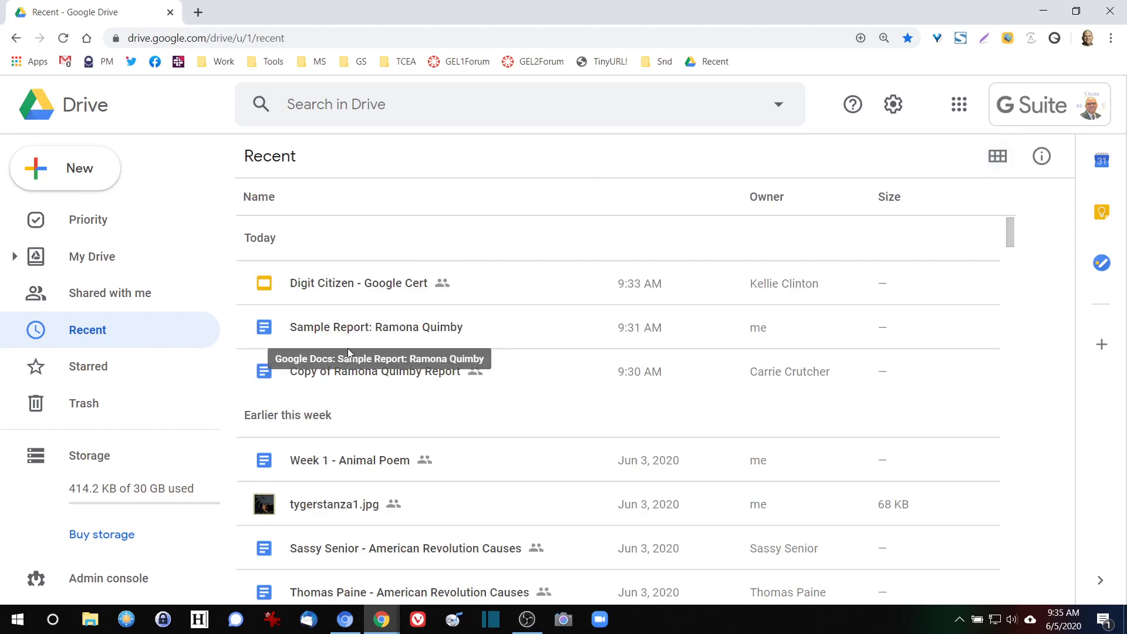
scroll(434, 470, "down", 3)
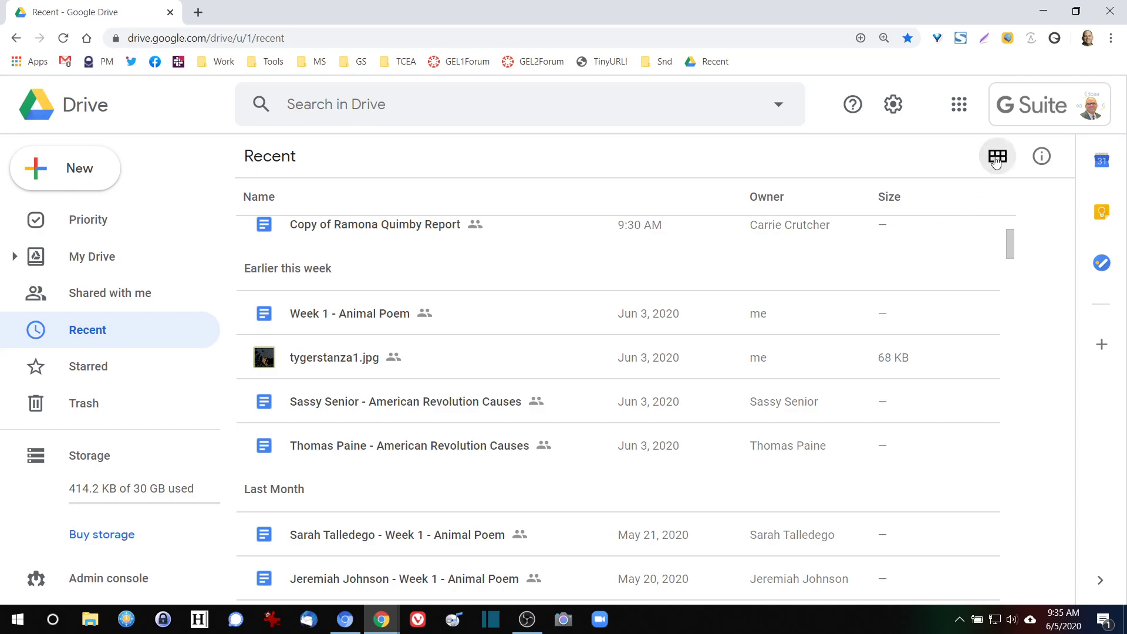
- Compare the recent files in grid and list layouts, finishing in the grid layout
left_click(996, 158)
scroll(528, 418, "down", 3)
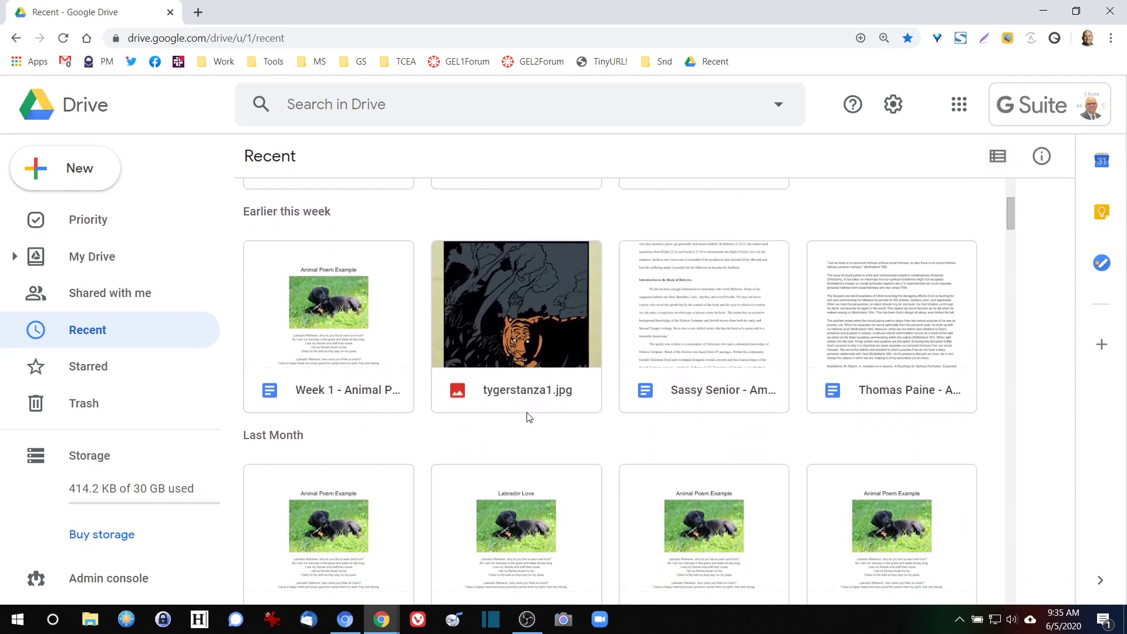
scroll(529, 417, "down", 4)
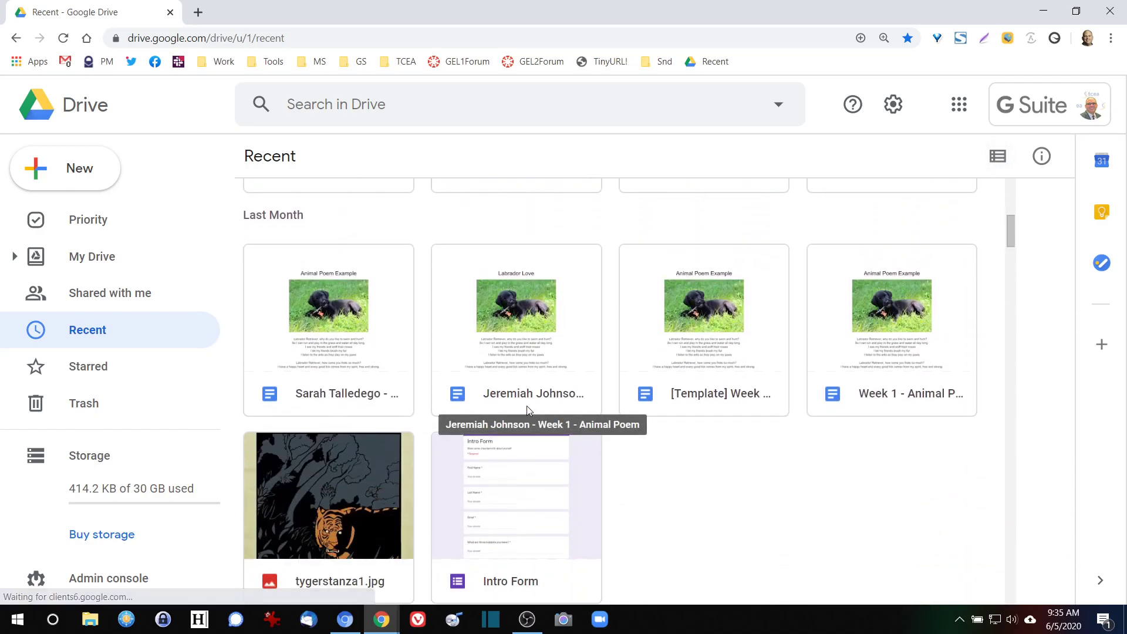
scroll(527, 411, "up", 8)
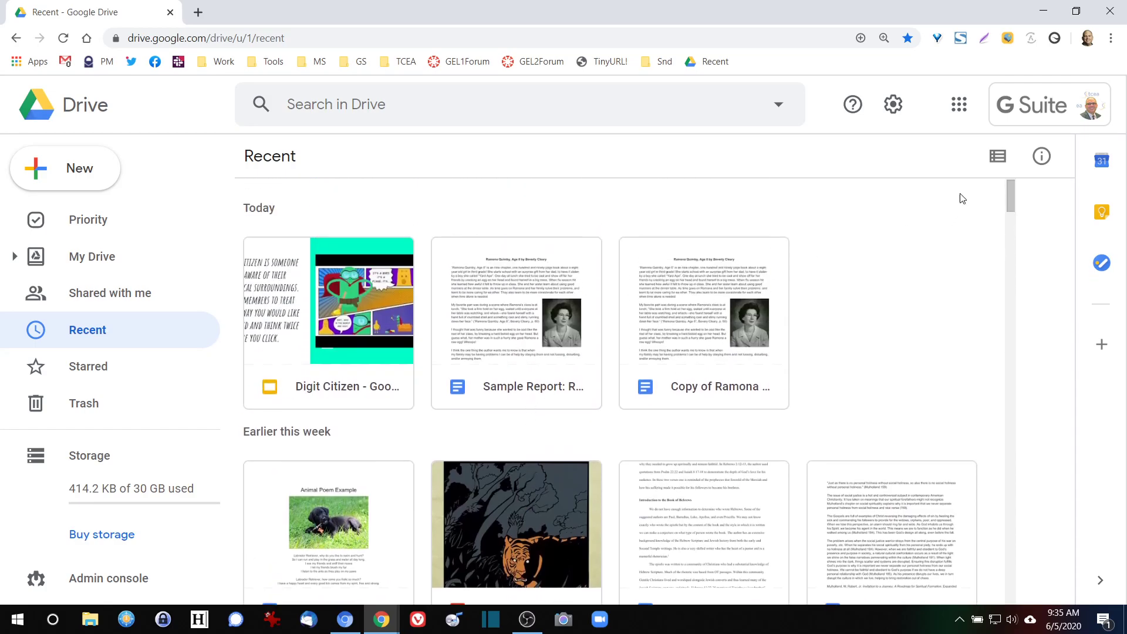
left_click(997, 156)
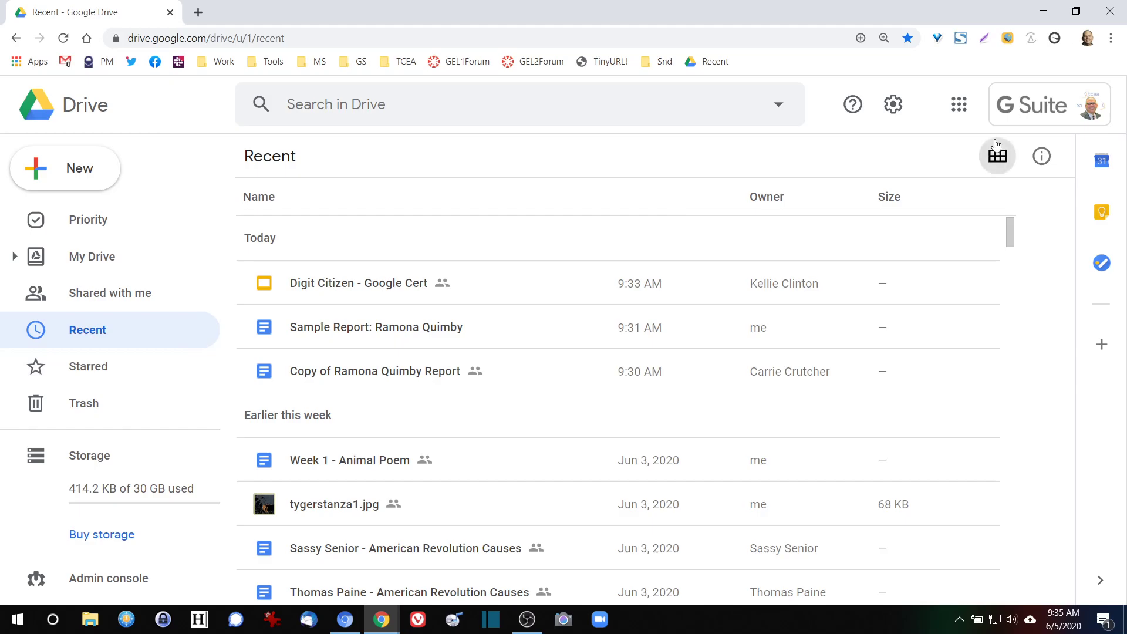
left_click(998, 164)
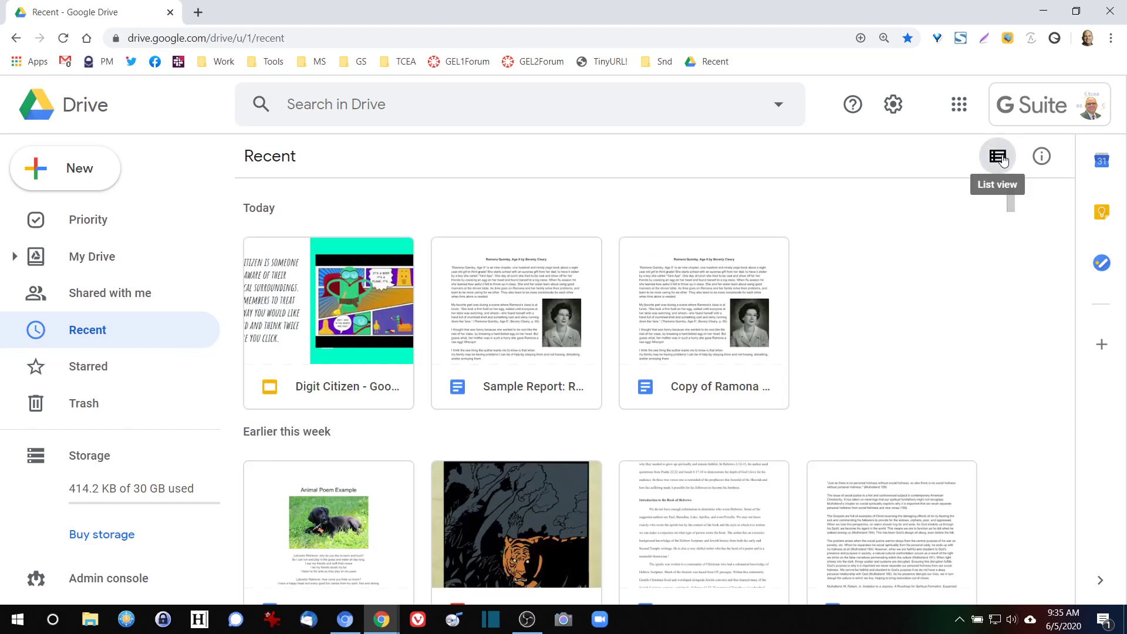
left_click(1003, 160)
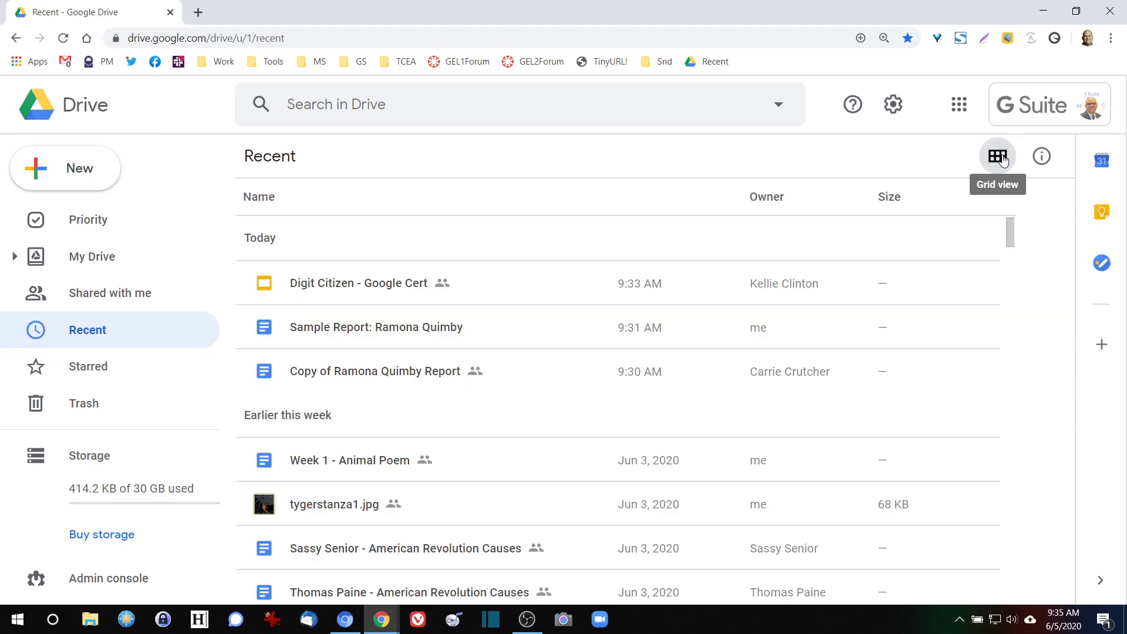
left_click(1002, 160)
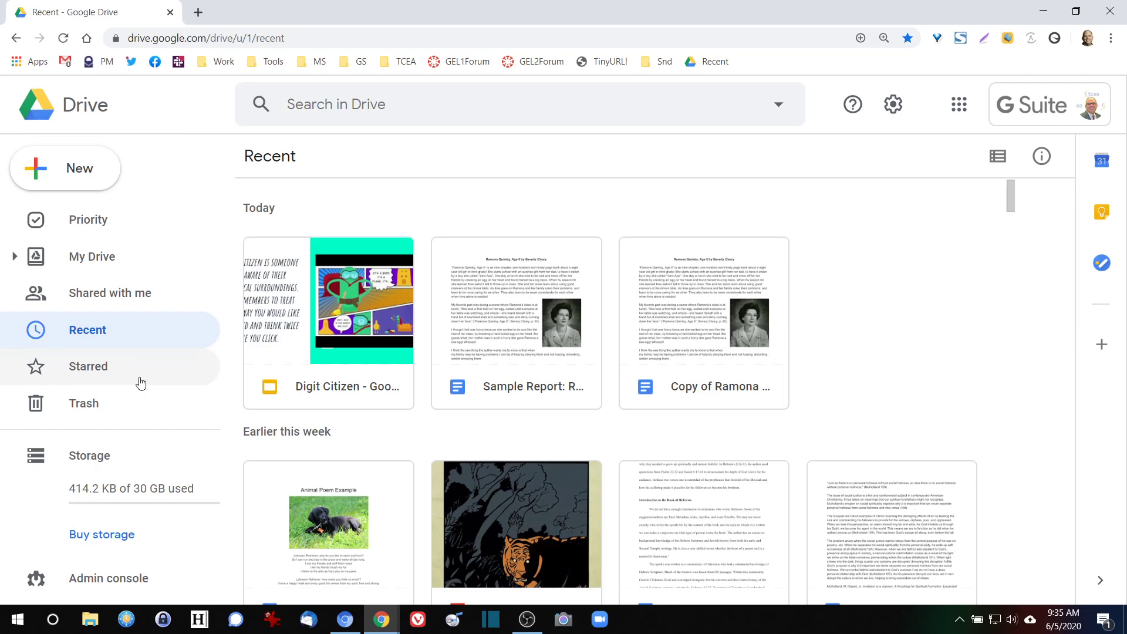
- Look at the Starred view, return to the recent files and show them in the list layout
left_click(91, 375)
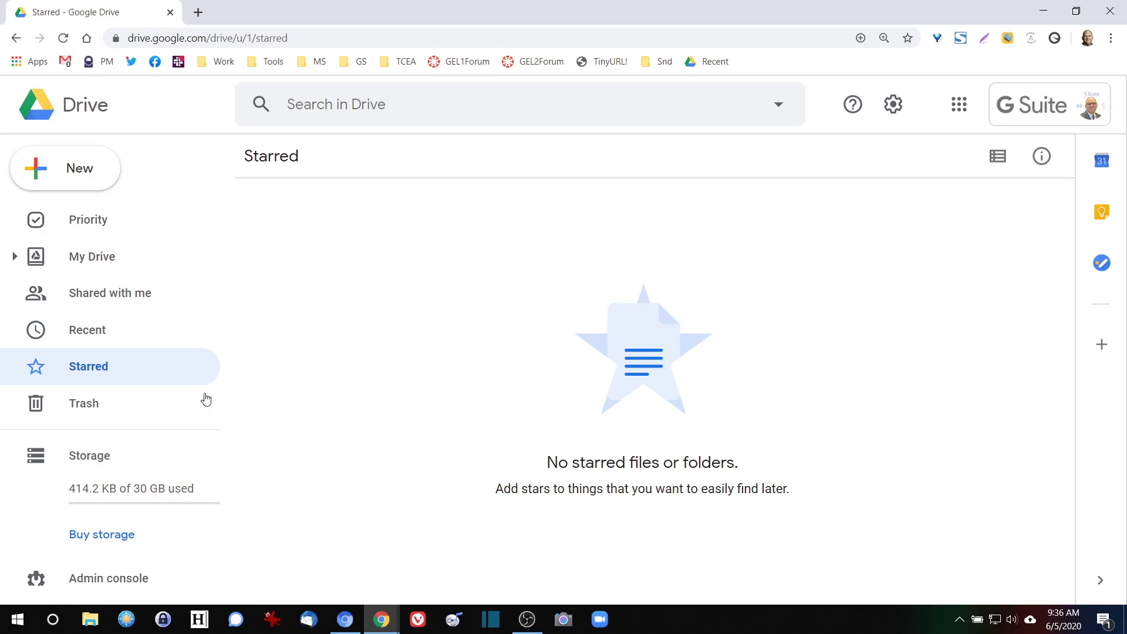
left_click(122, 329)
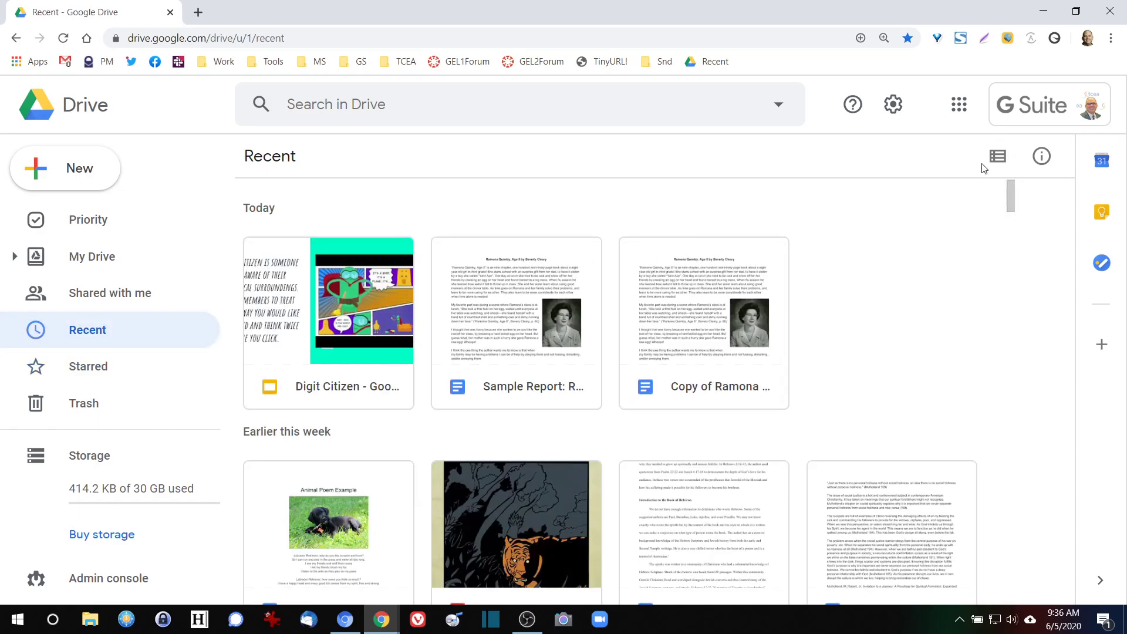
left_click(998, 156)
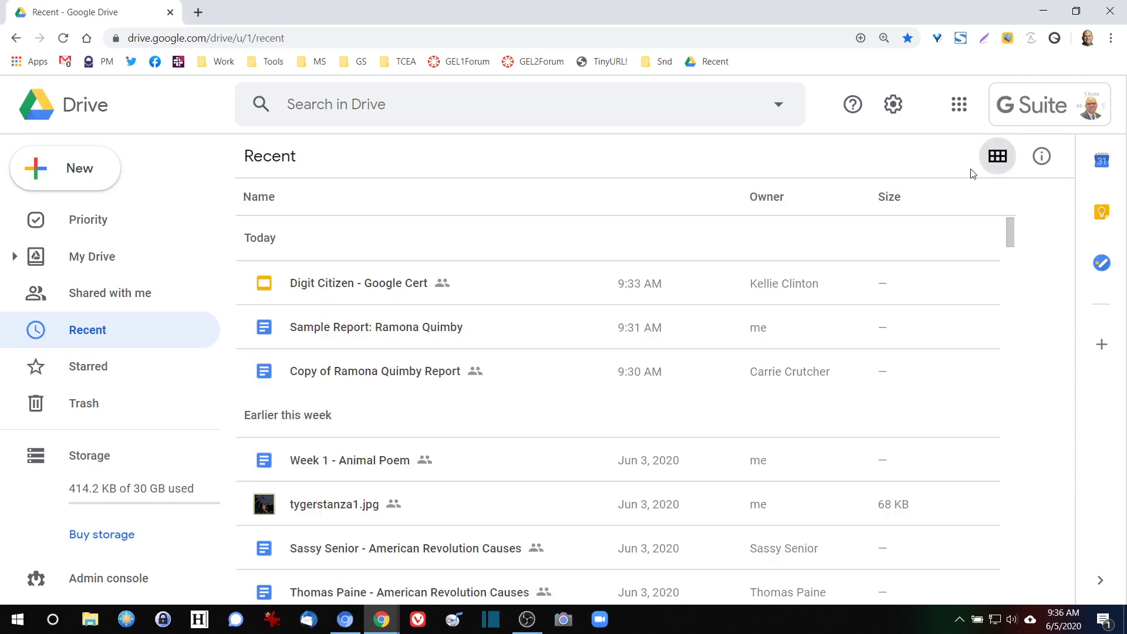
- Add the recent files "Digit Citizen - Google Cert" and "Week 1 - Animal Poem" to Starred
right_click(394, 291)
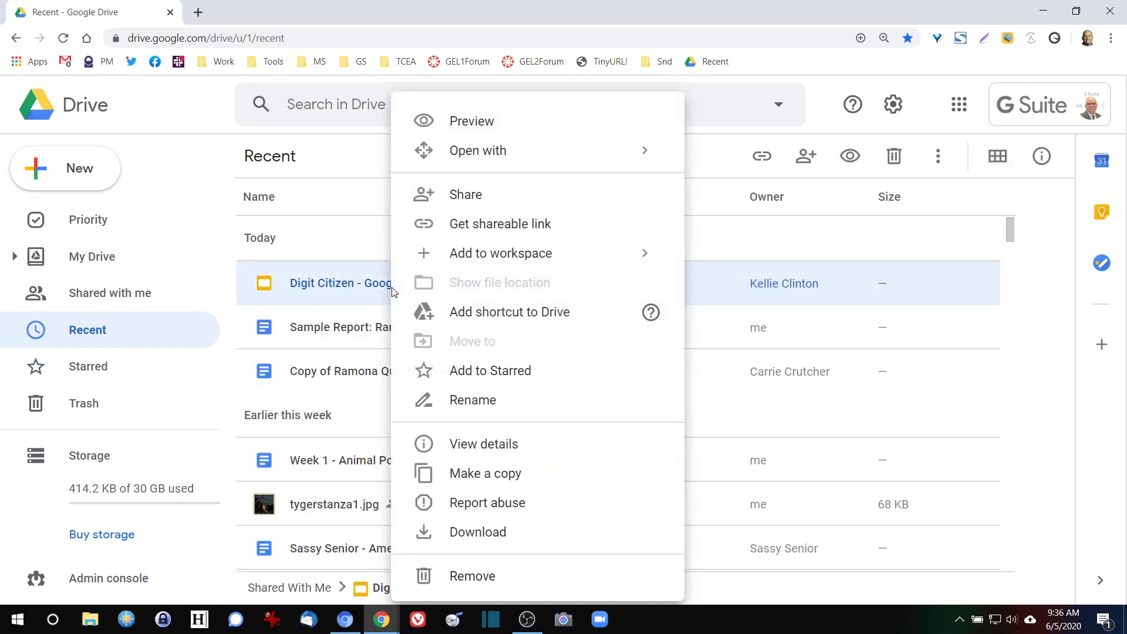
left_click(532, 376)
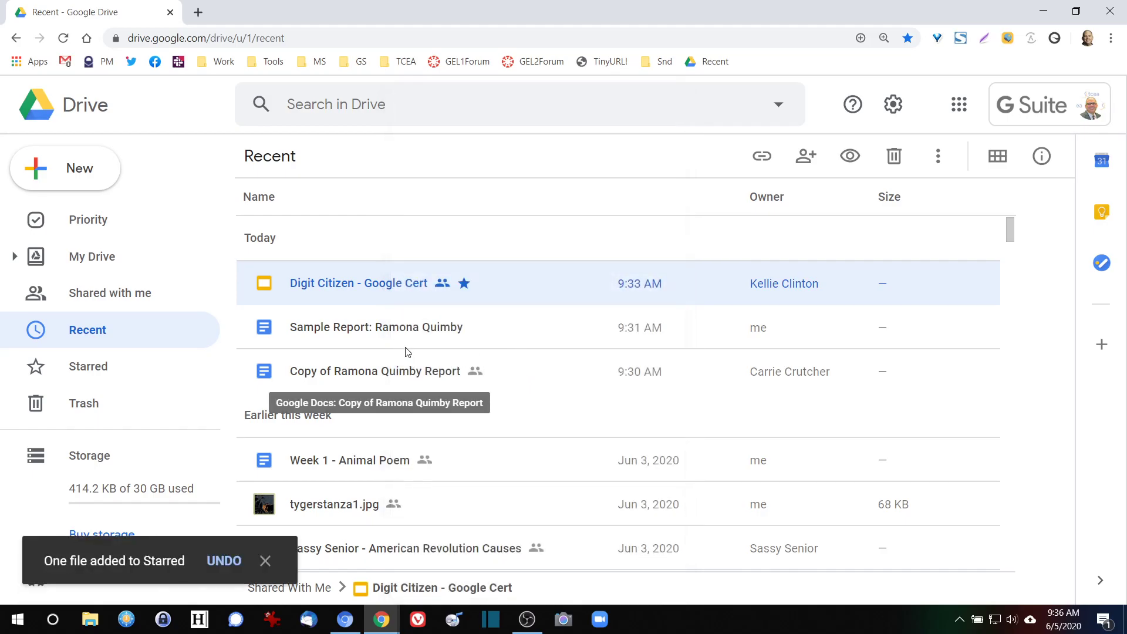
right_click(353, 462)
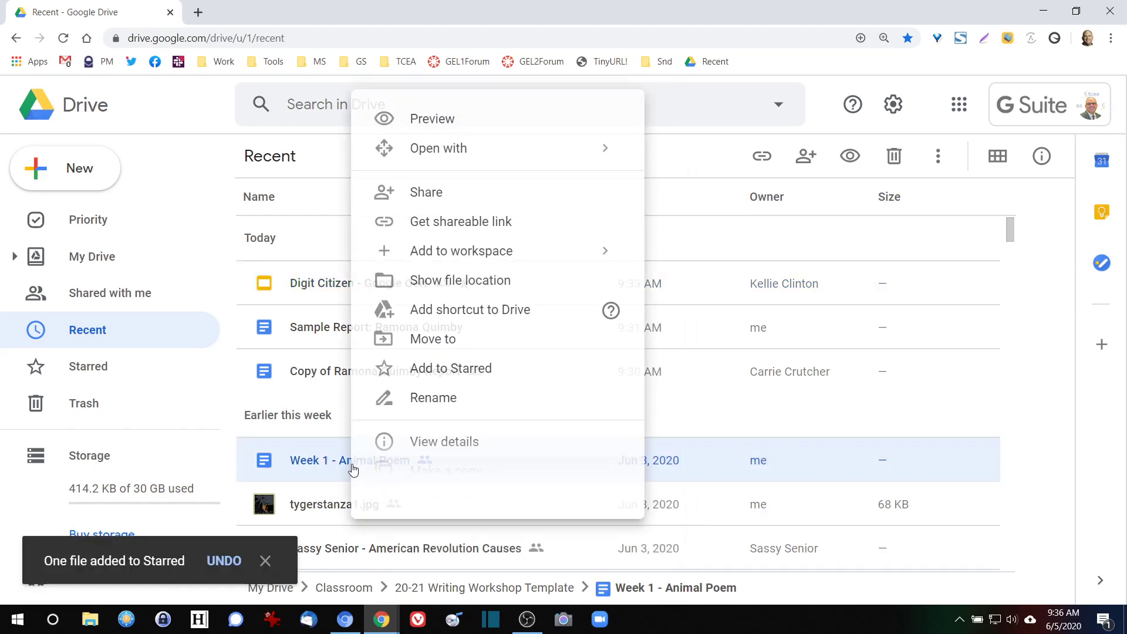
left_click(482, 378)
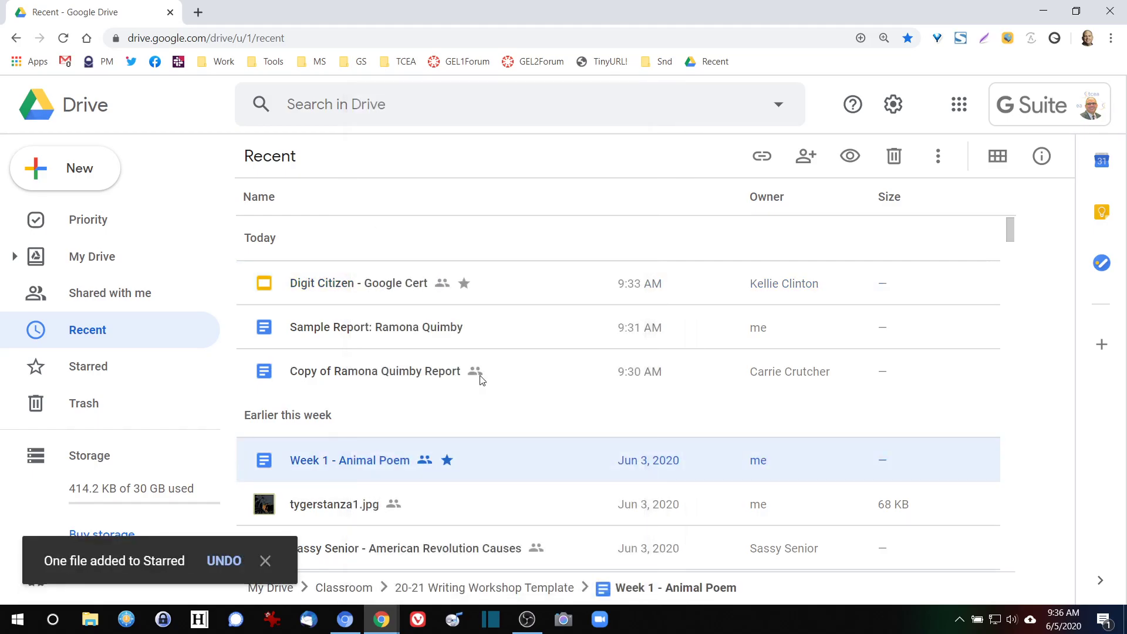
- Add the Starred page to the browser's bookmarks bar and shorten the bookmark's name to "Starred"
left_click(108, 370)
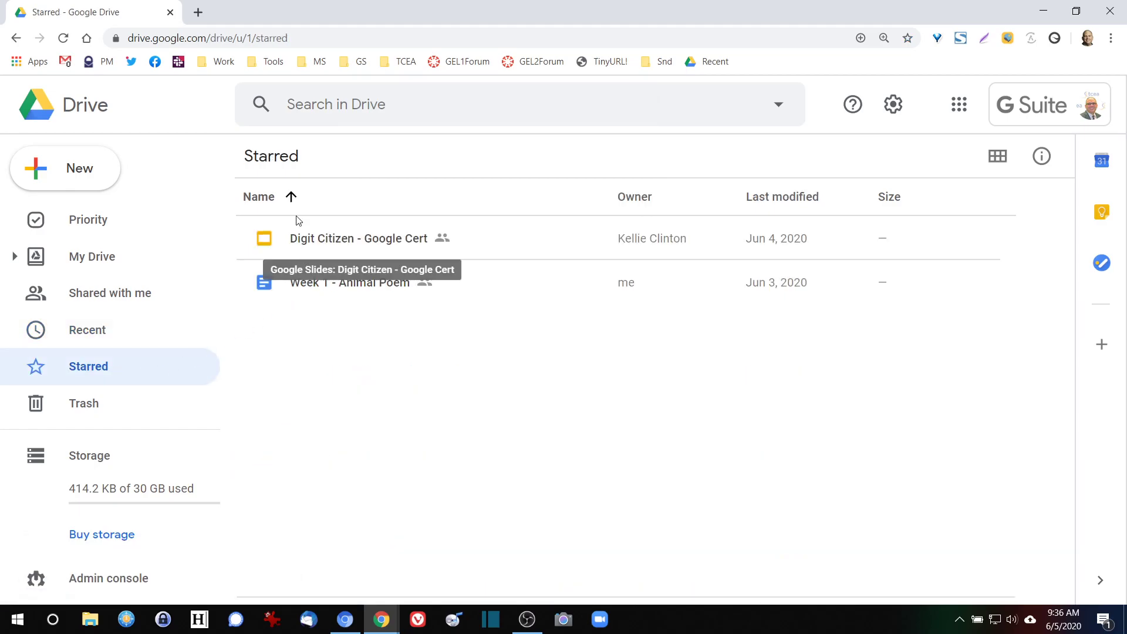
left_click_drag(117, 38, 734, 59)
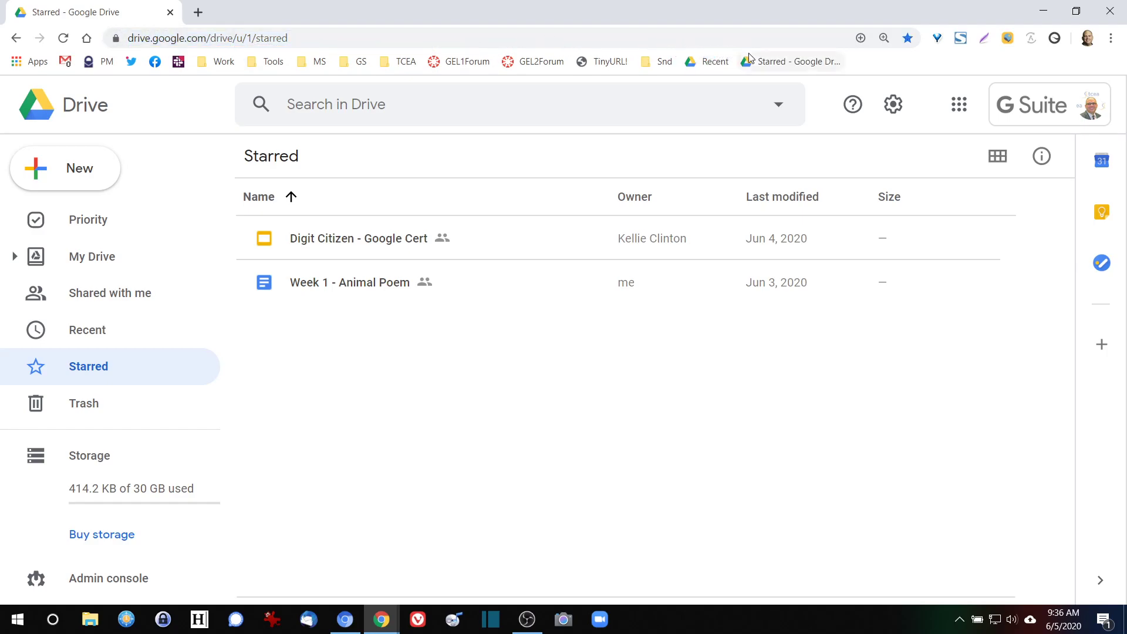
right_click(778, 65)
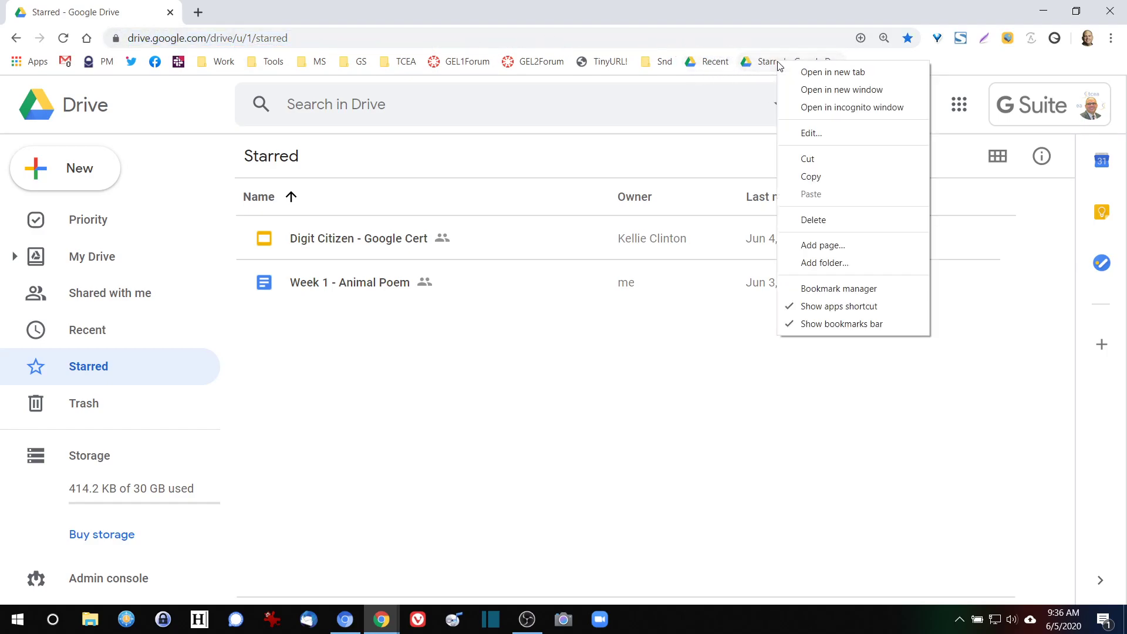
left_click(830, 132)
left_click_drag(539, 101, 481, 101)
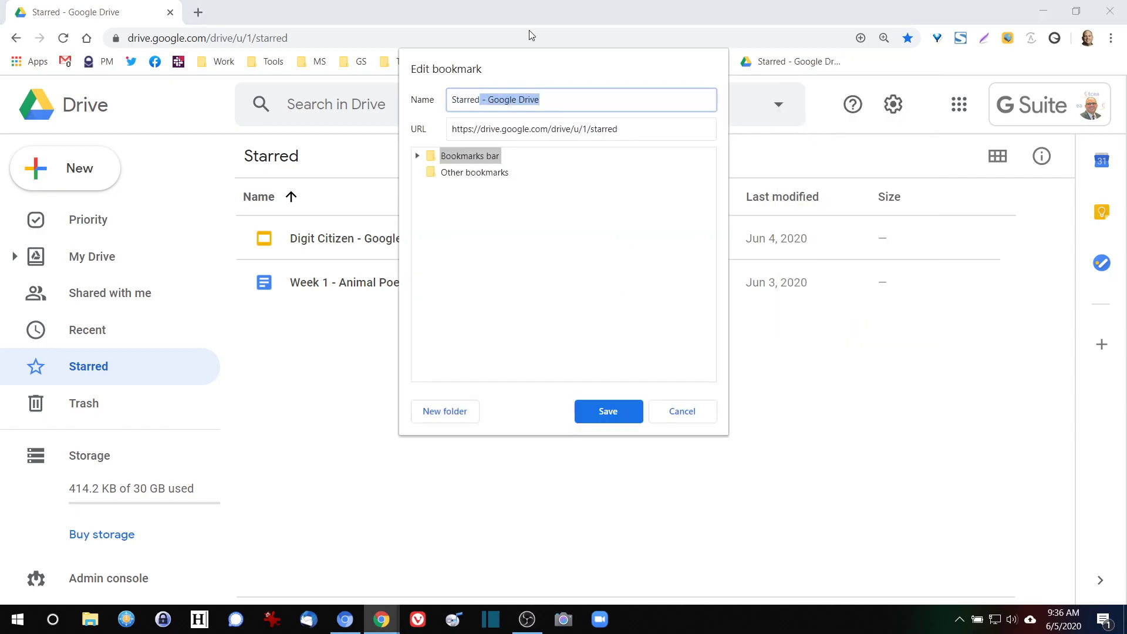
key("BackSpace")
key("Return")
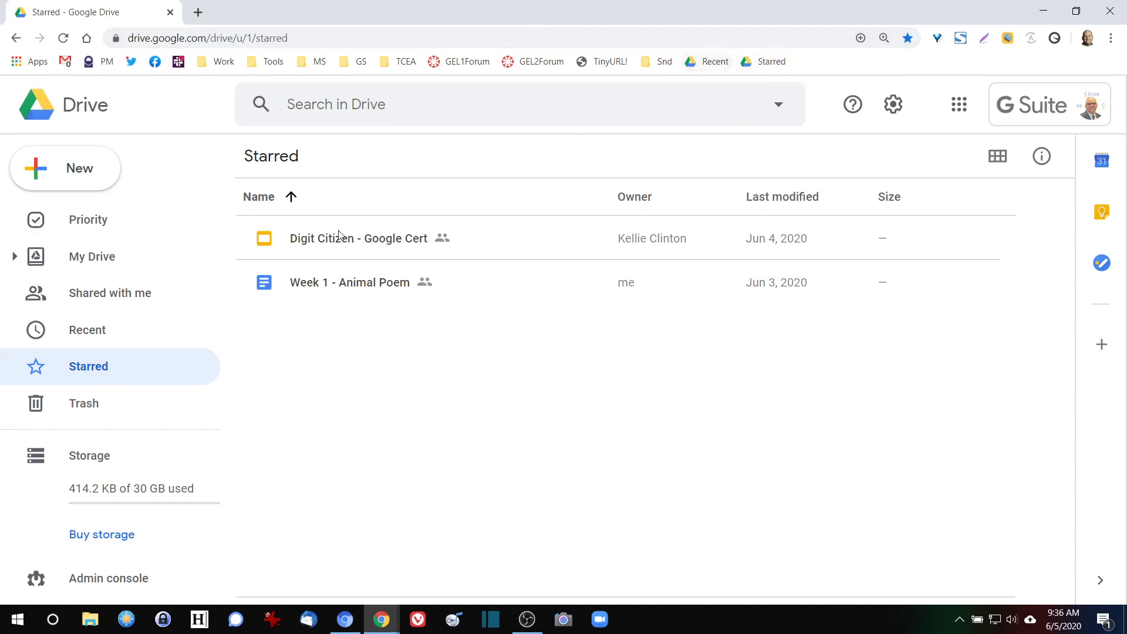
- Remove "Digit Citizen - Google Cert" and "Week 1 - Animal Poem" from Starred
left_click(100, 331)
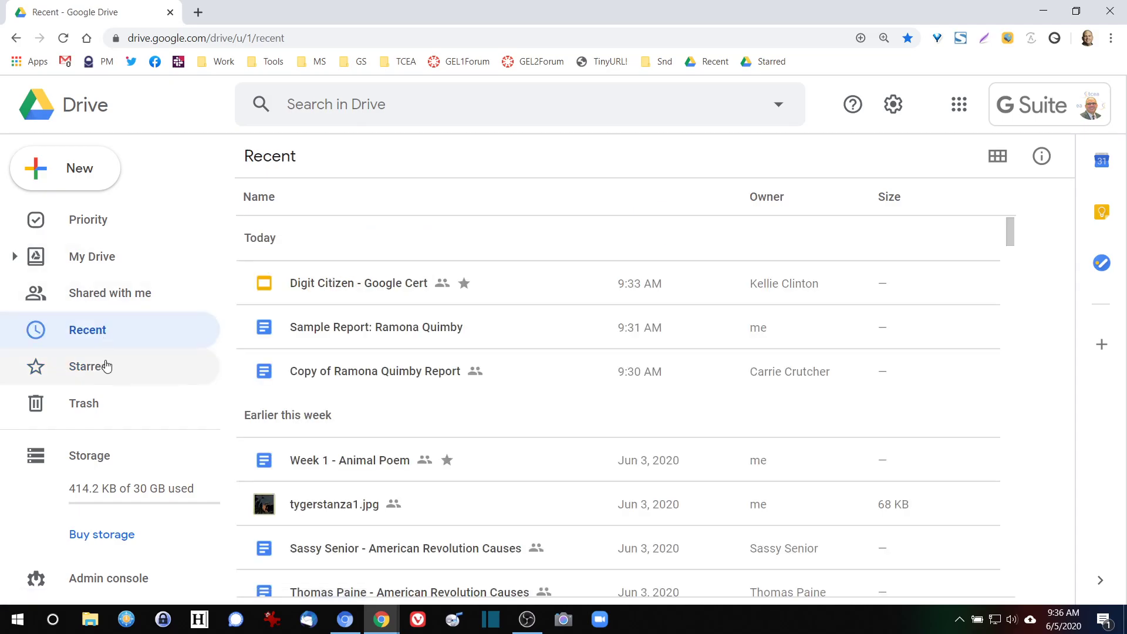
left_click(106, 366)
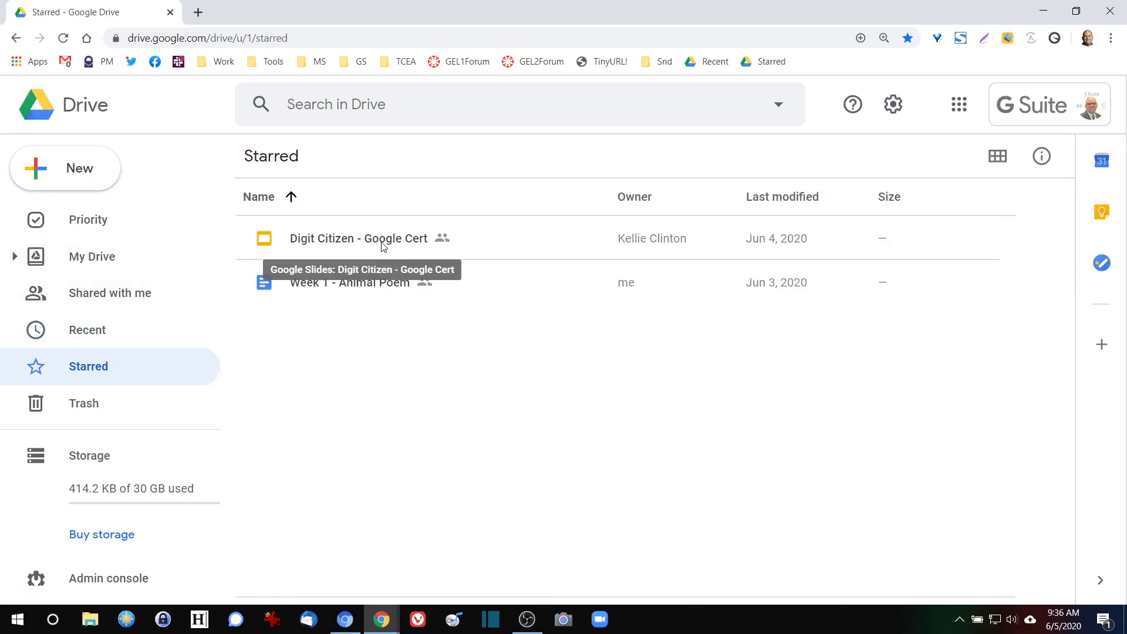
right_click(382, 247)
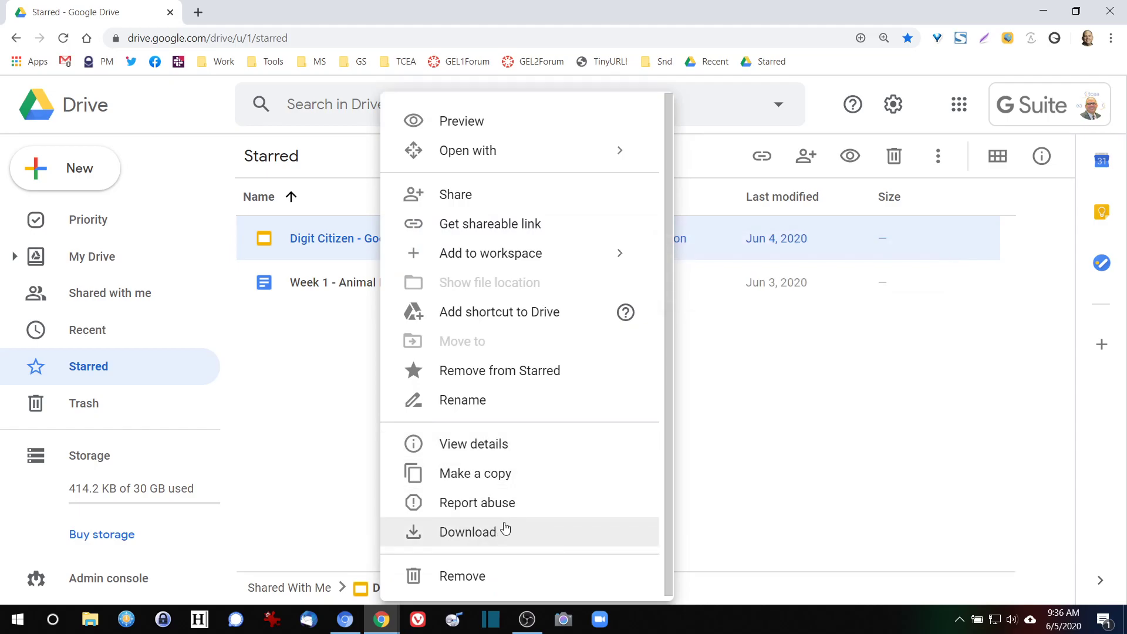
left_click(583, 380)
left_click(338, 239)
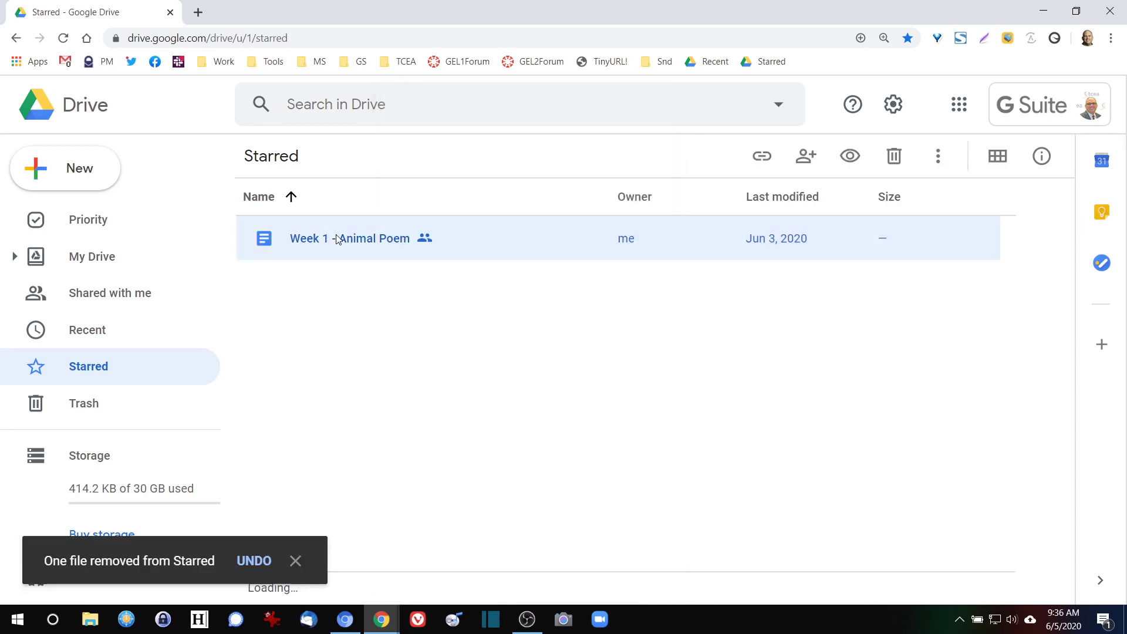
right_click(337, 239)
left_click(443, 368)
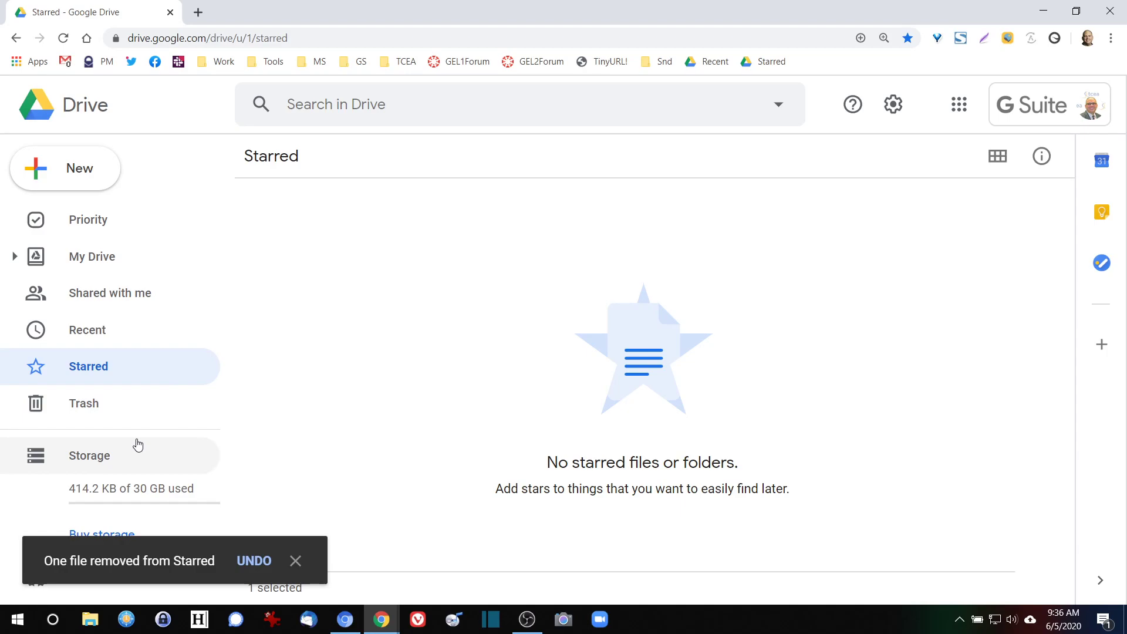
- Empty the Drive trash, permanently deleting all files and folders in it
left_click(124, 411)
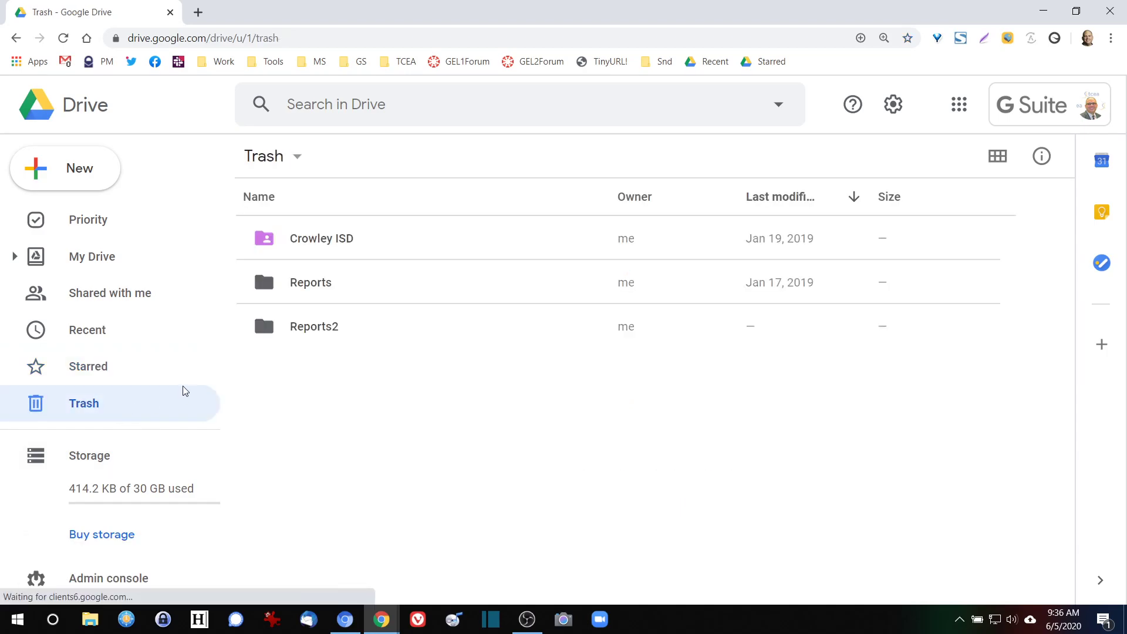
left_click(297, 157)
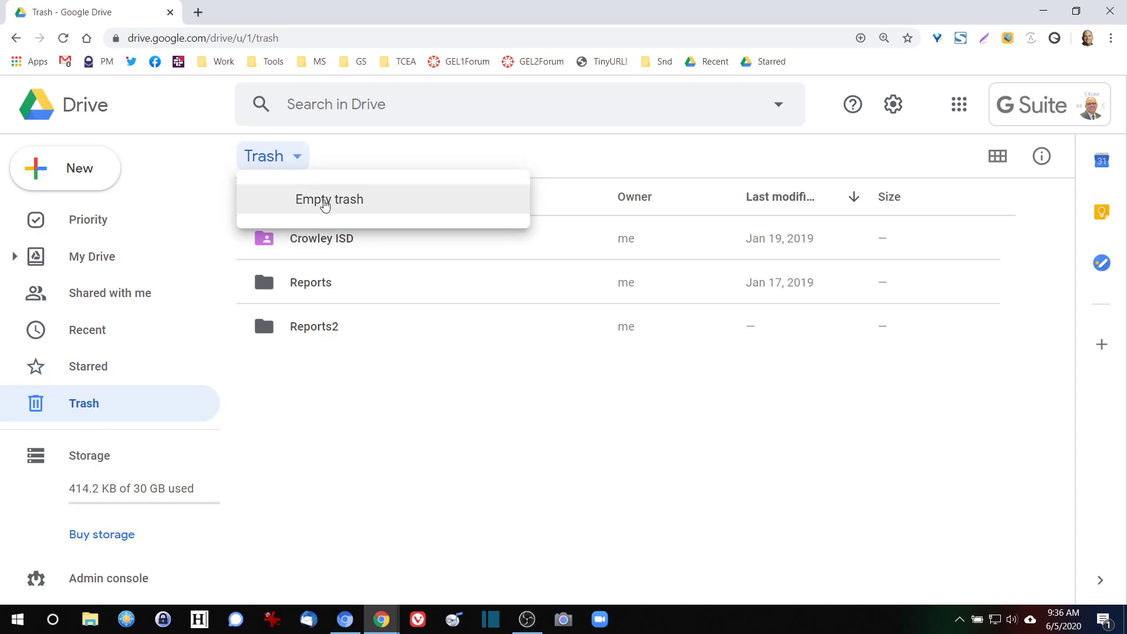
left_click(324, 201)
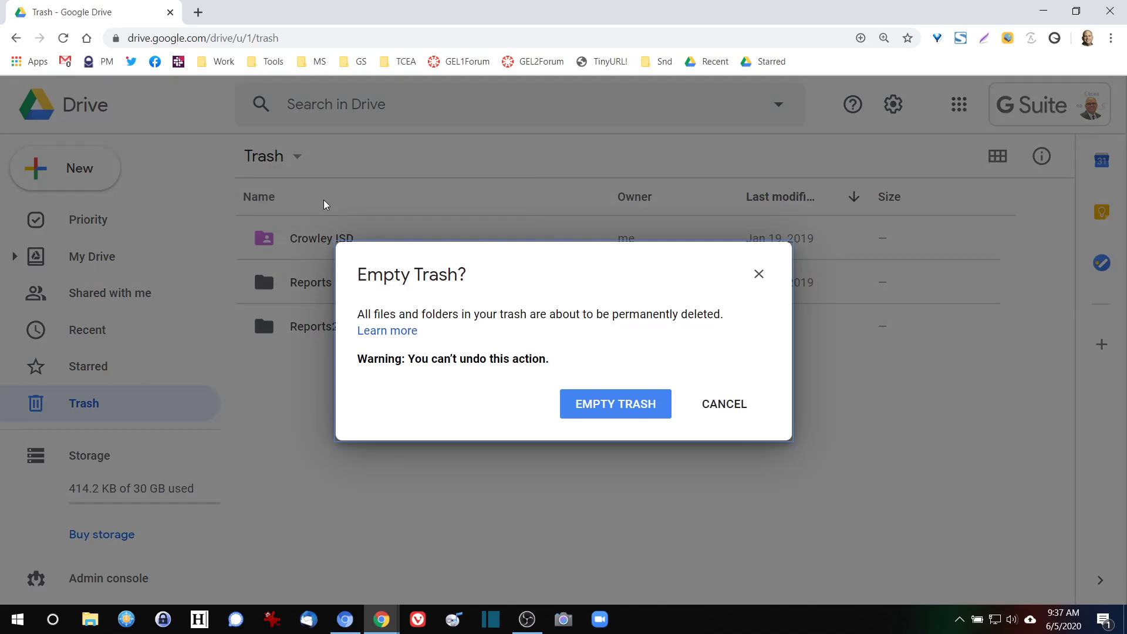
left_click(604, 404)
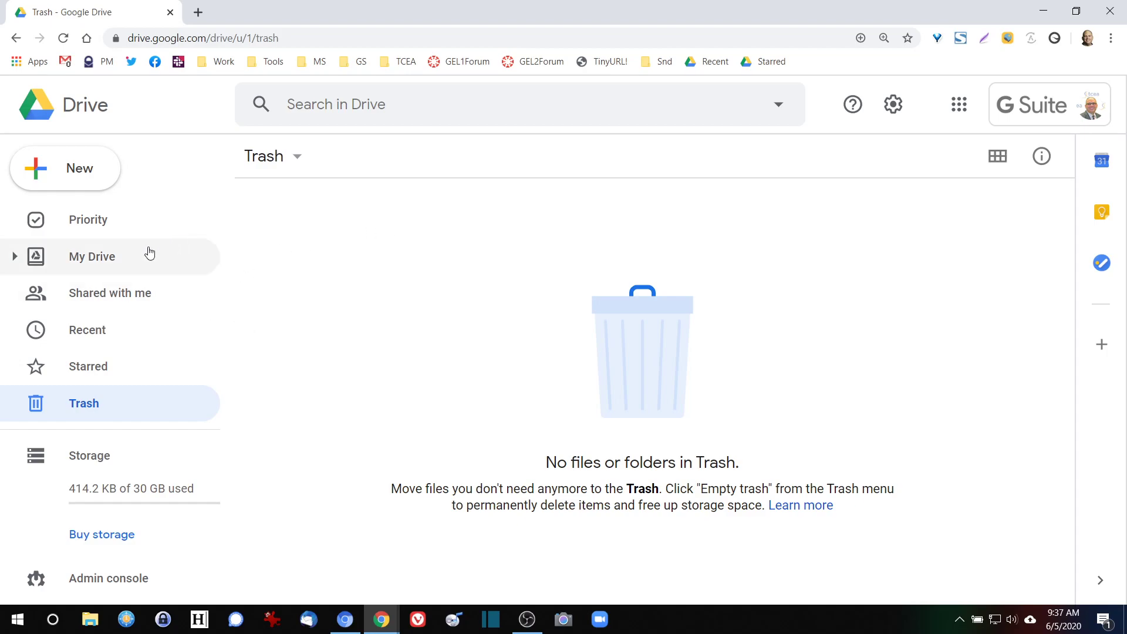
left_click(91, 253)
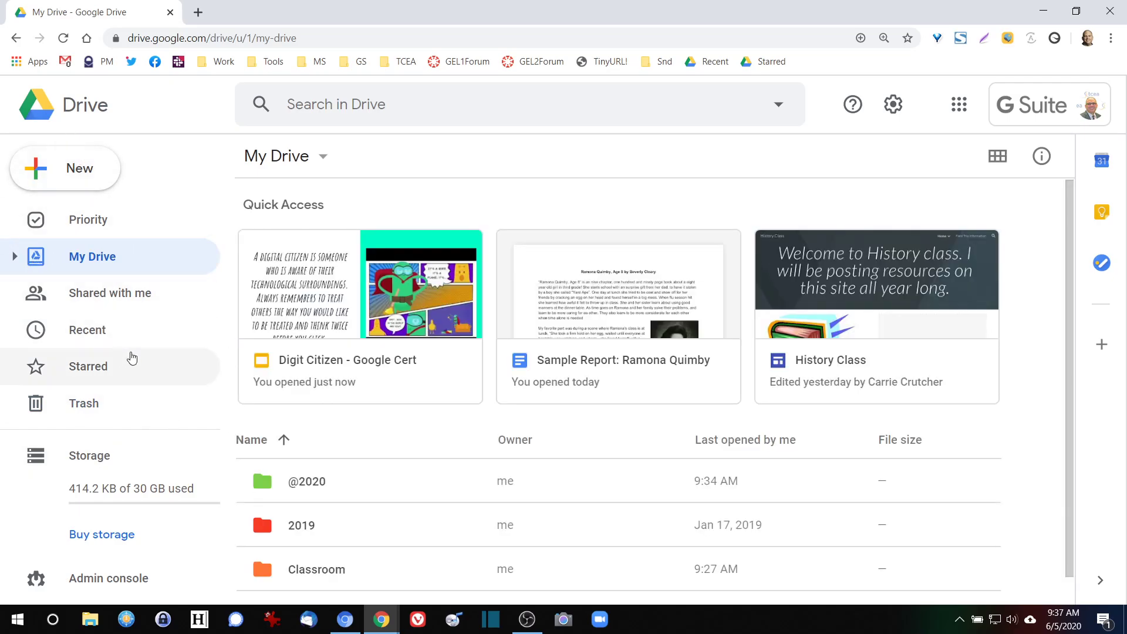
left_click(14, 257)
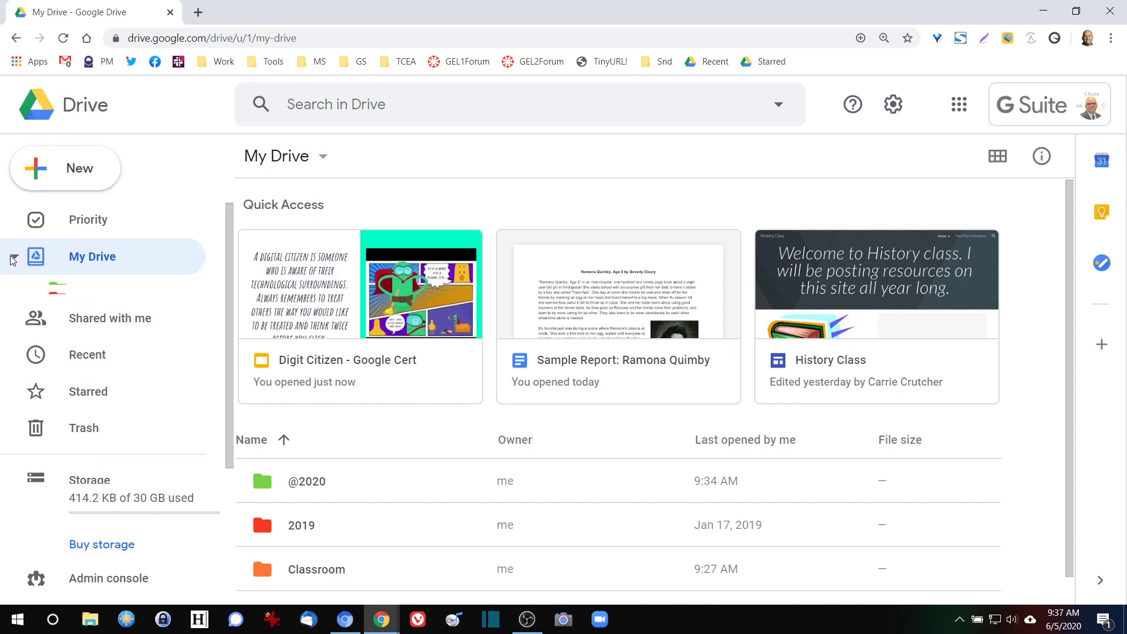
scroll(325, 434, "down", 1)
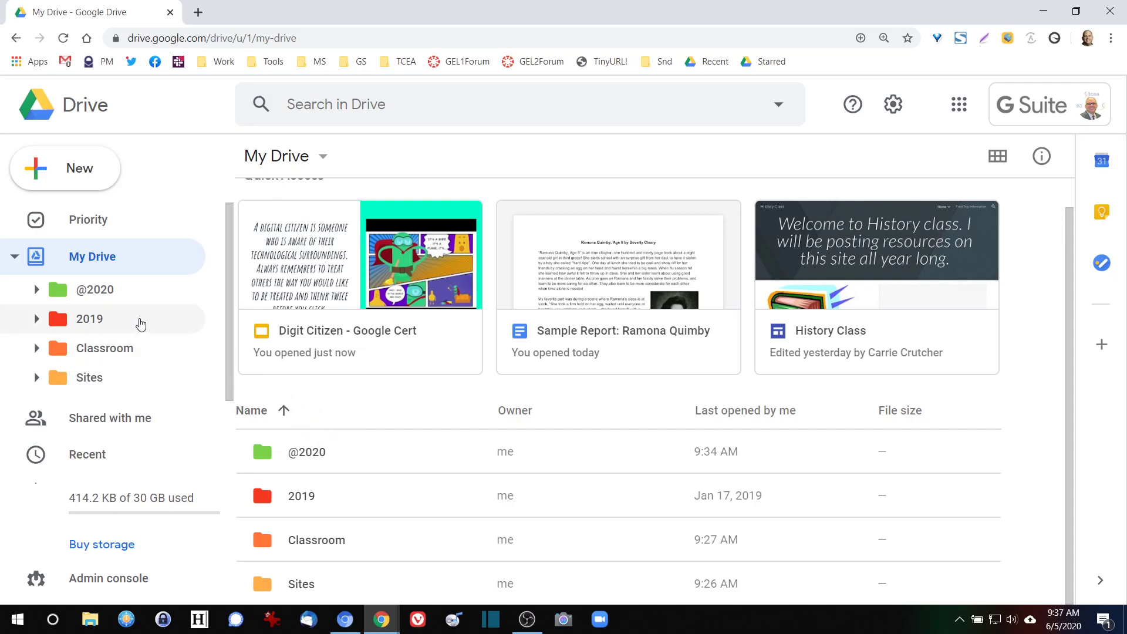
left_click(37, 289)
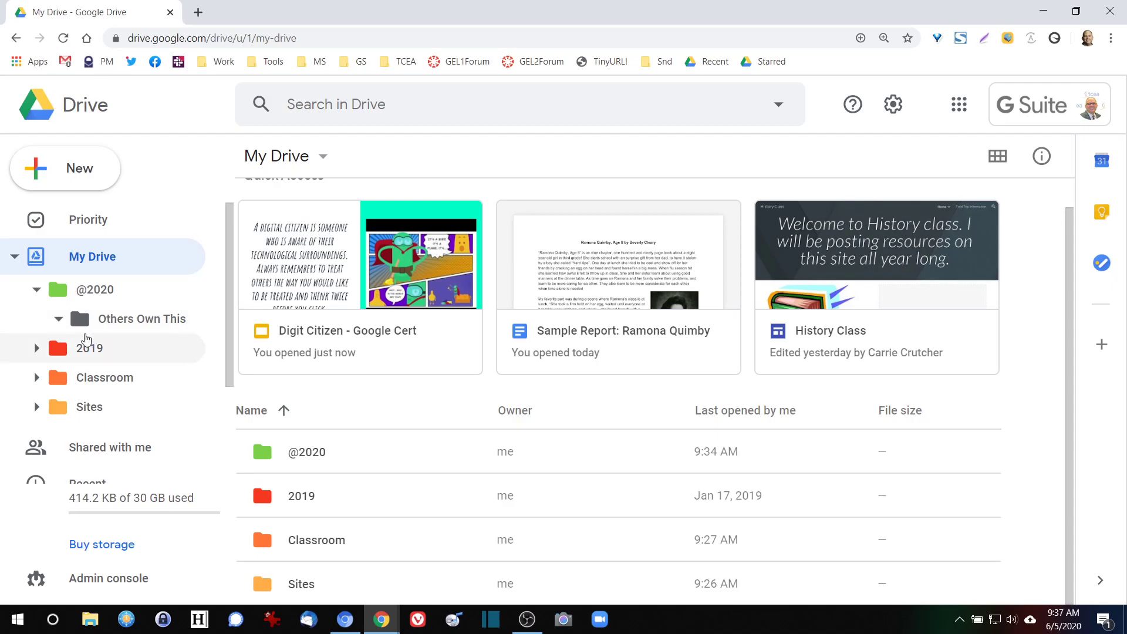
- Open the 2019 folder and select 13-Using_Powerpoint, Copy of Cymbeline and Grades together, leaving the Infographic copy out of the selection
left_click(88, 347)
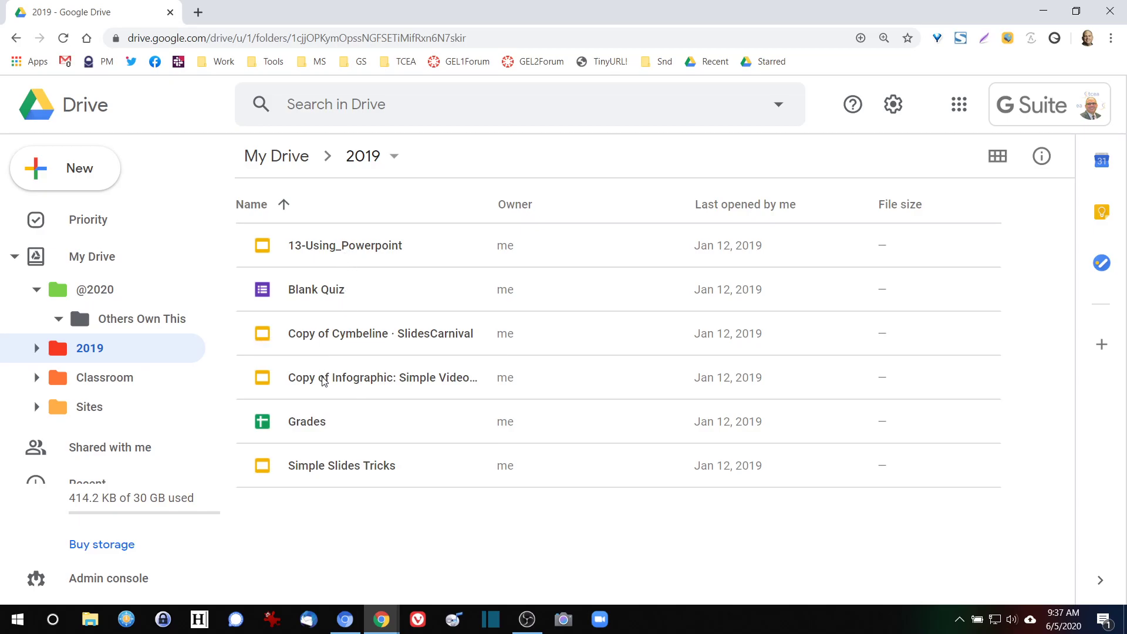
left_click(327, 340)
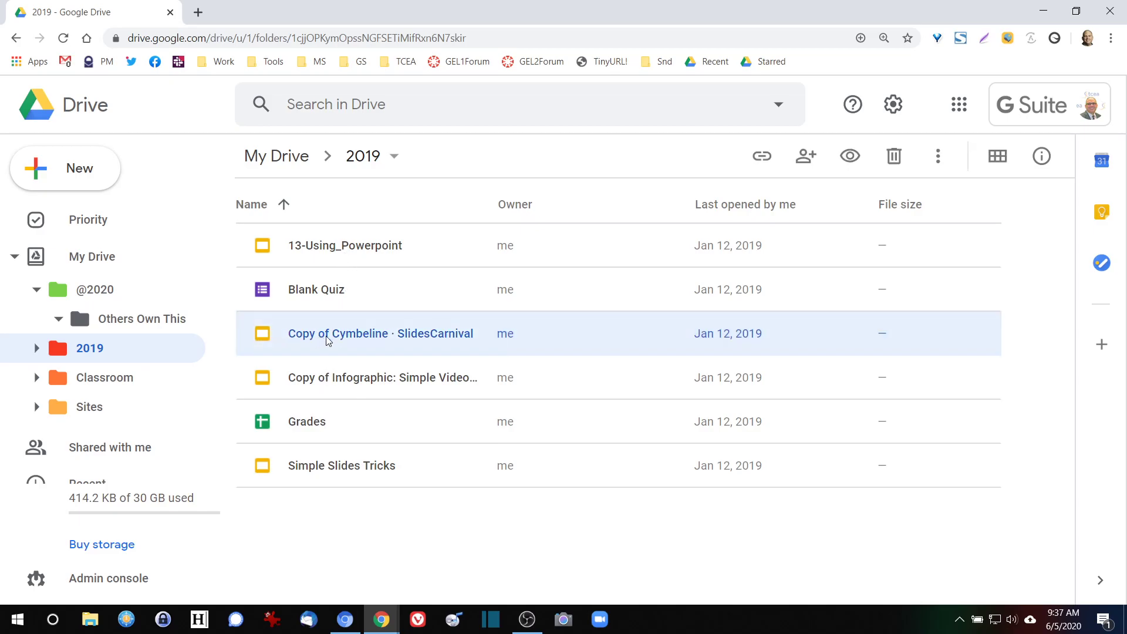
left_click(334, 382, "ctrl")
left_click(336, 411, "ctrl")
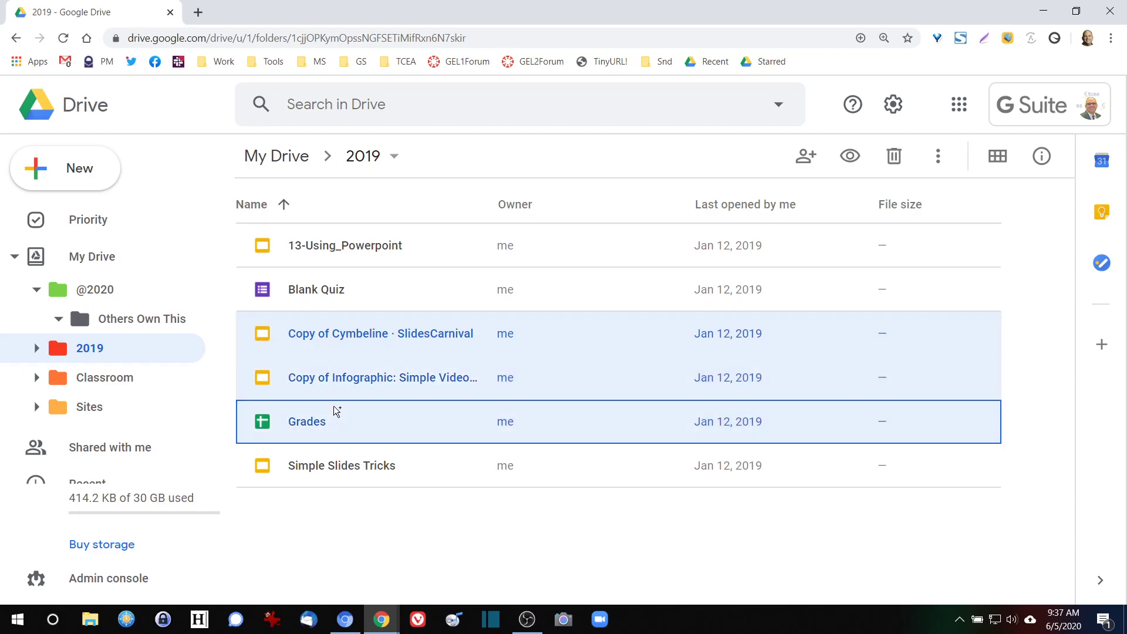
left_click(347, 249, "ctrl")
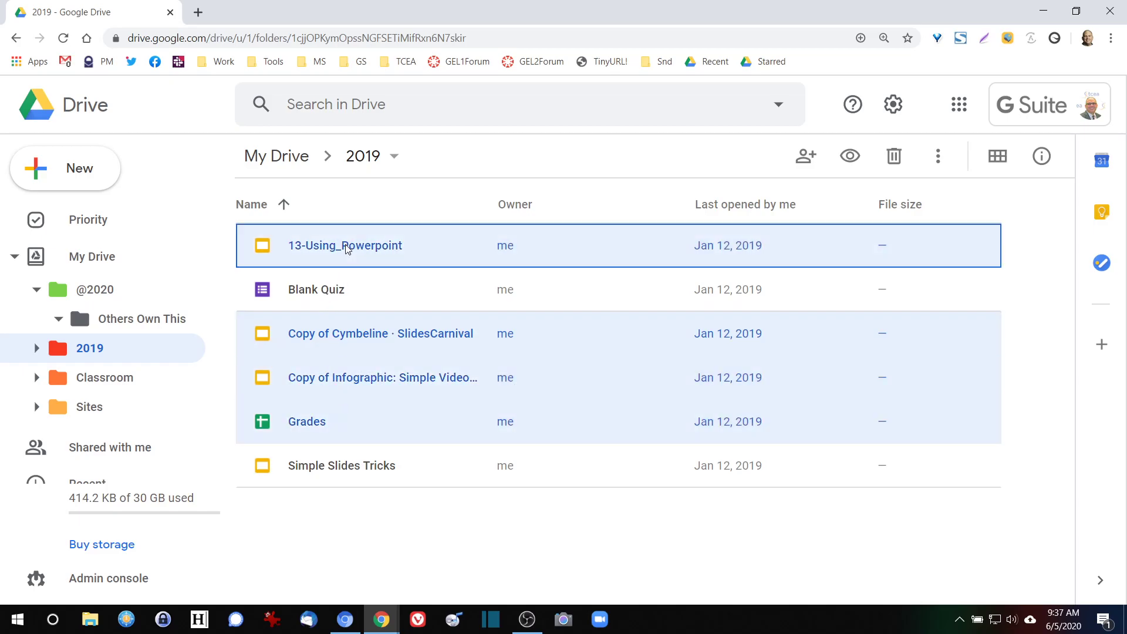
left_click(358, 378, "ctrl")
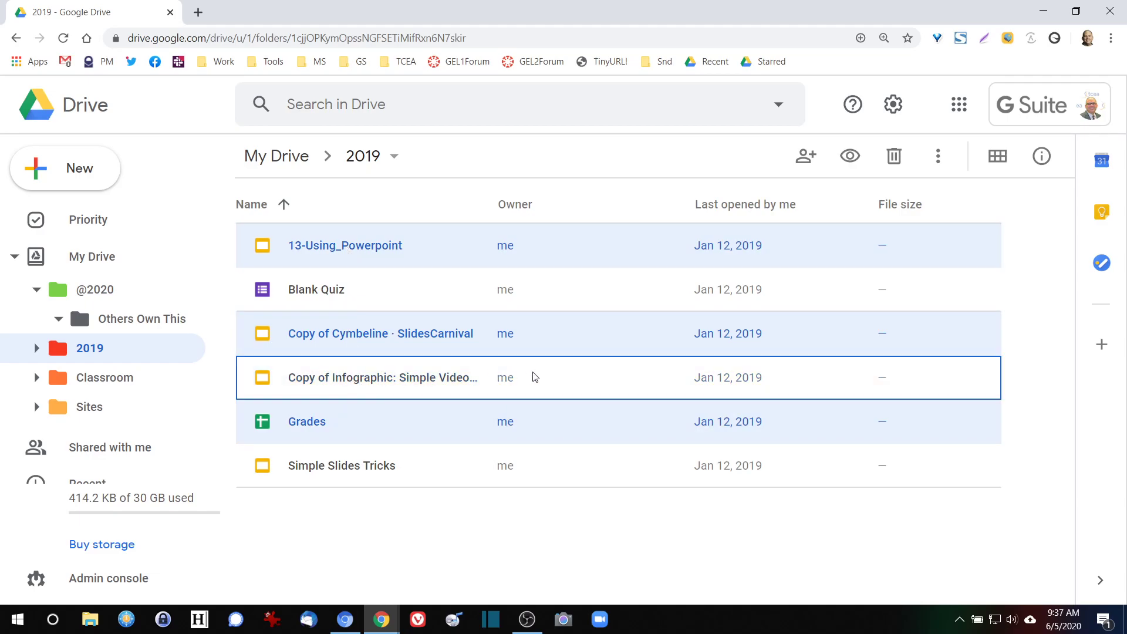
- Select the files from 13-Using_Powerpoint through Grades, excluding Copy of Cymbeline, and try to move them to another folder
left_click(431, 429)
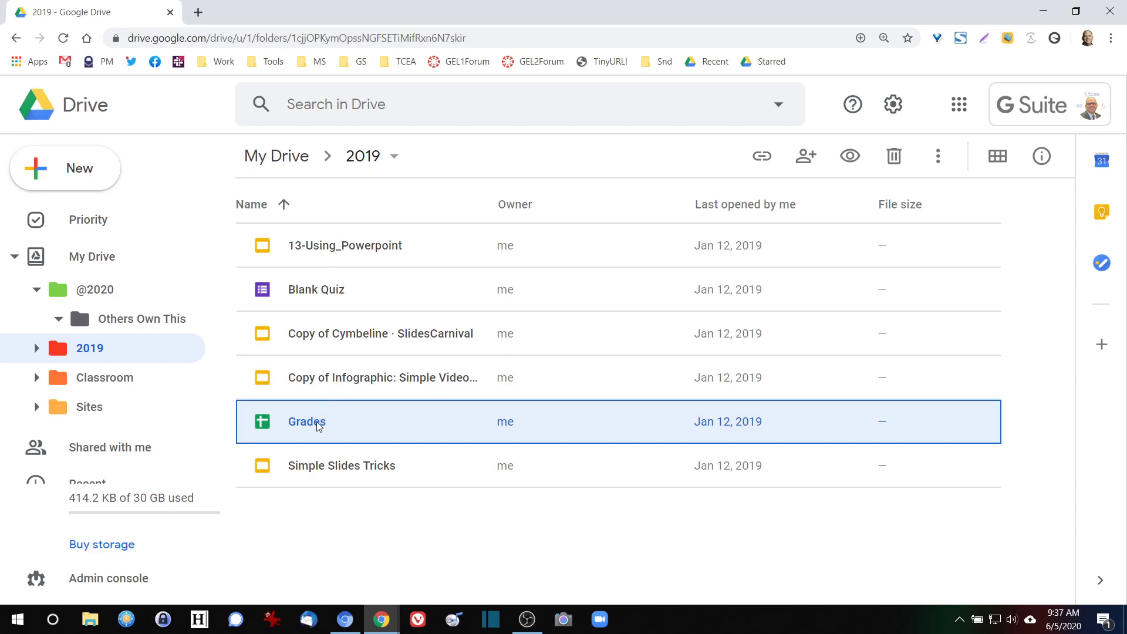
left_click(346, 251, "shift")
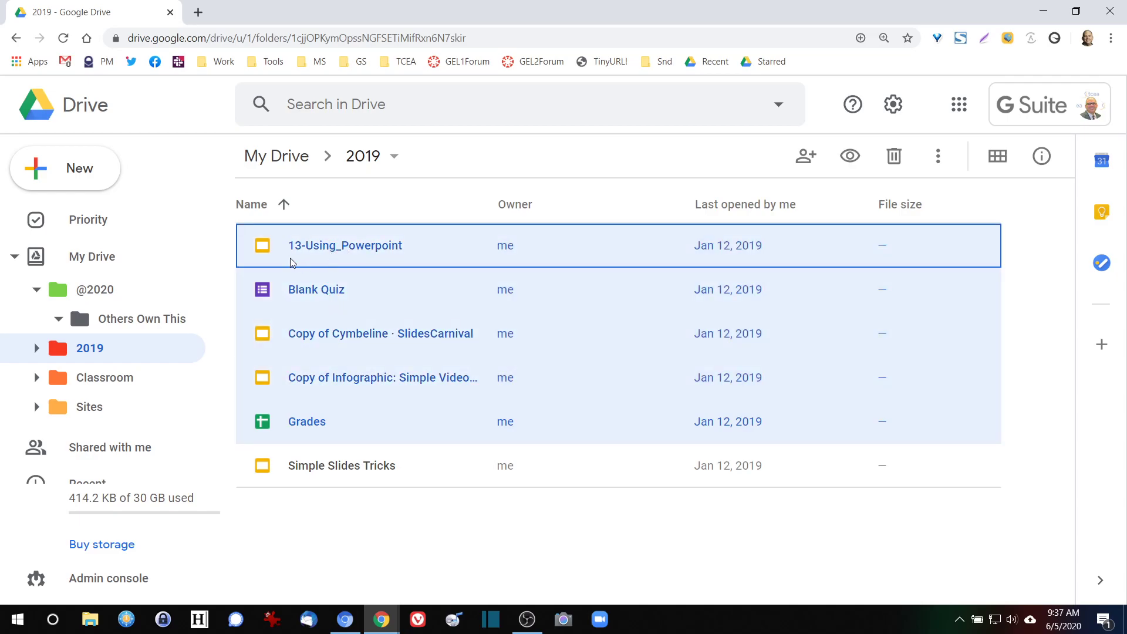
left_click(312, 336, "ctrl")
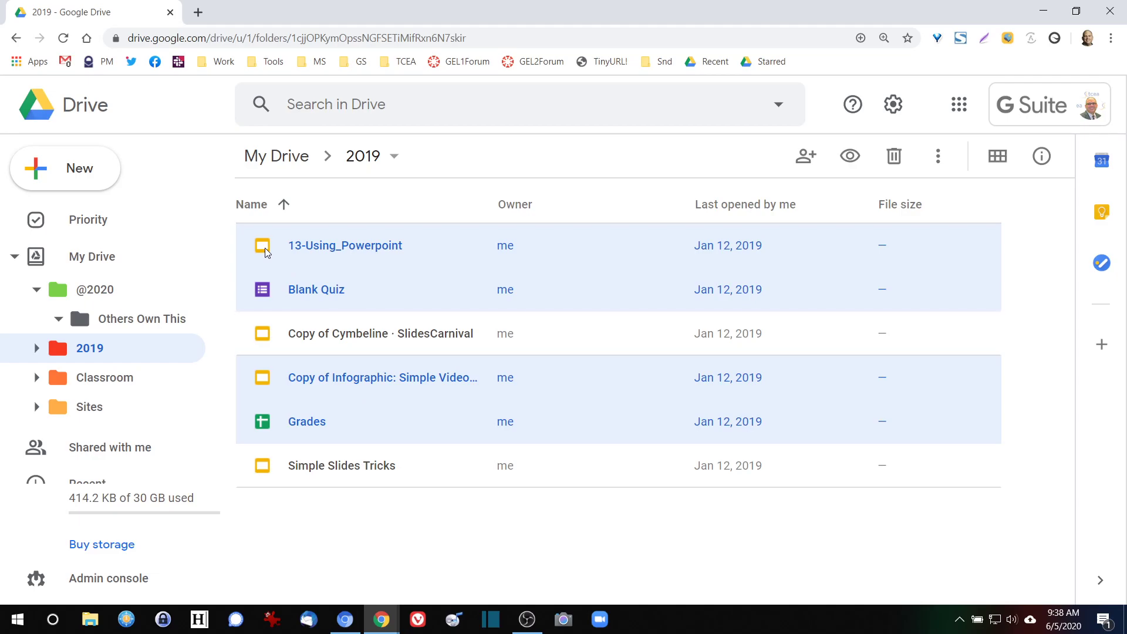
left_click_drag(265, 247, 327, 288)
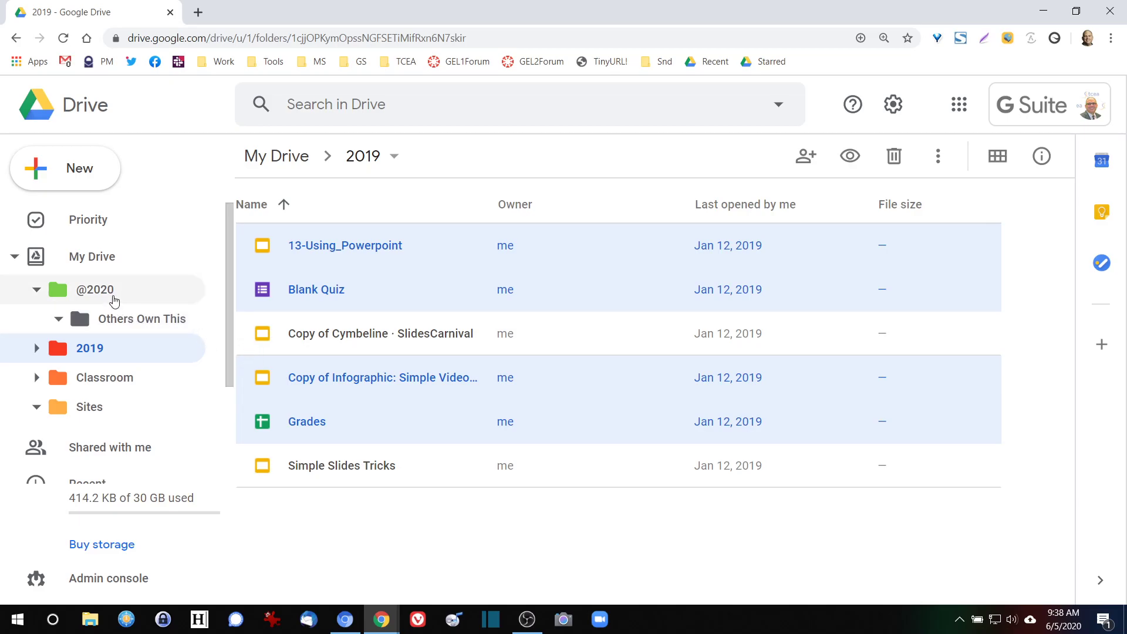
key("Escape")
left_click(114, 302)
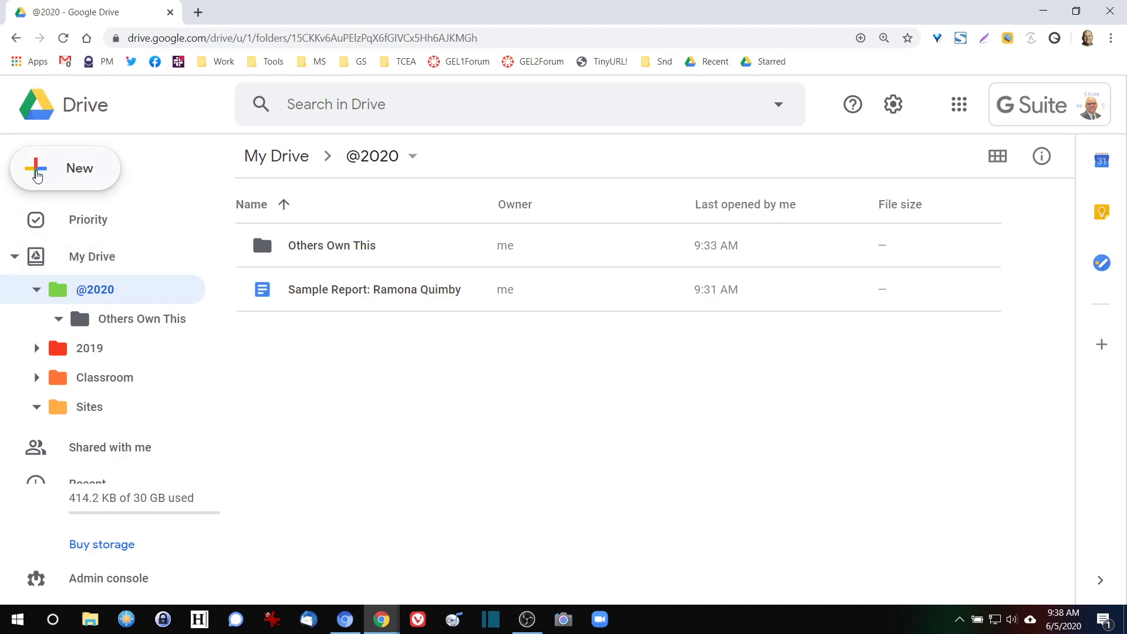
left_click(37, 175)
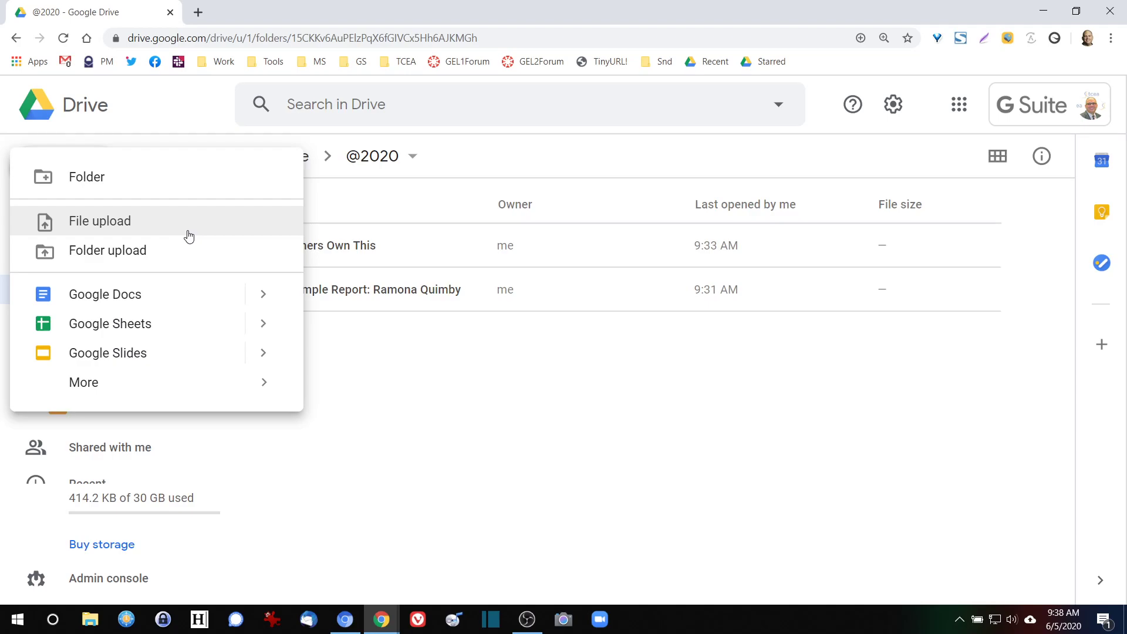
left_click(526, 408)
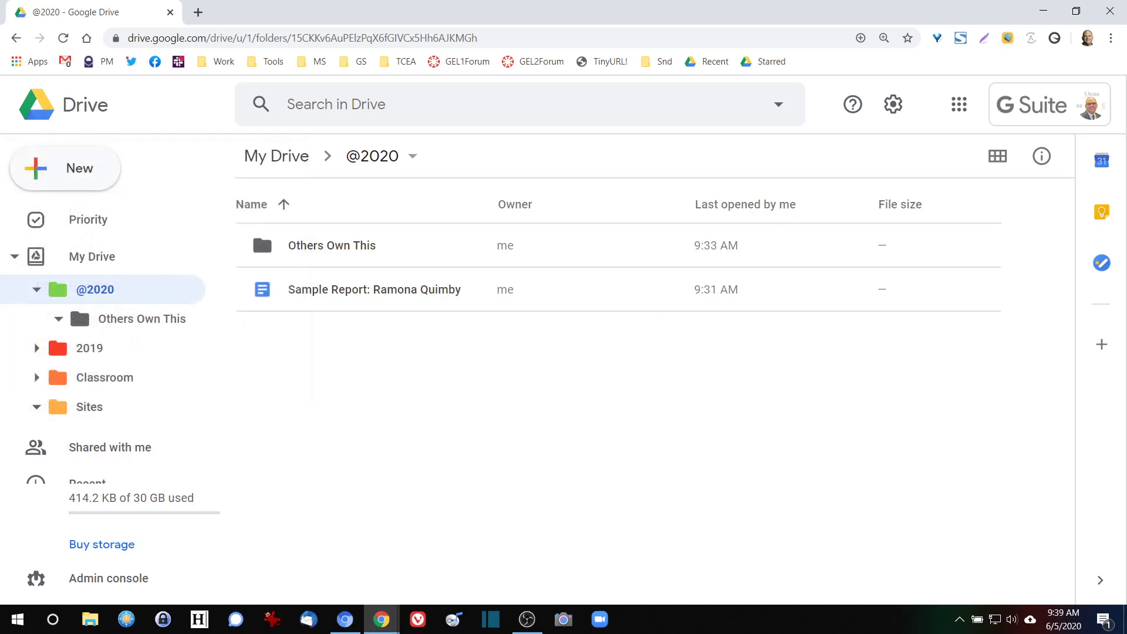